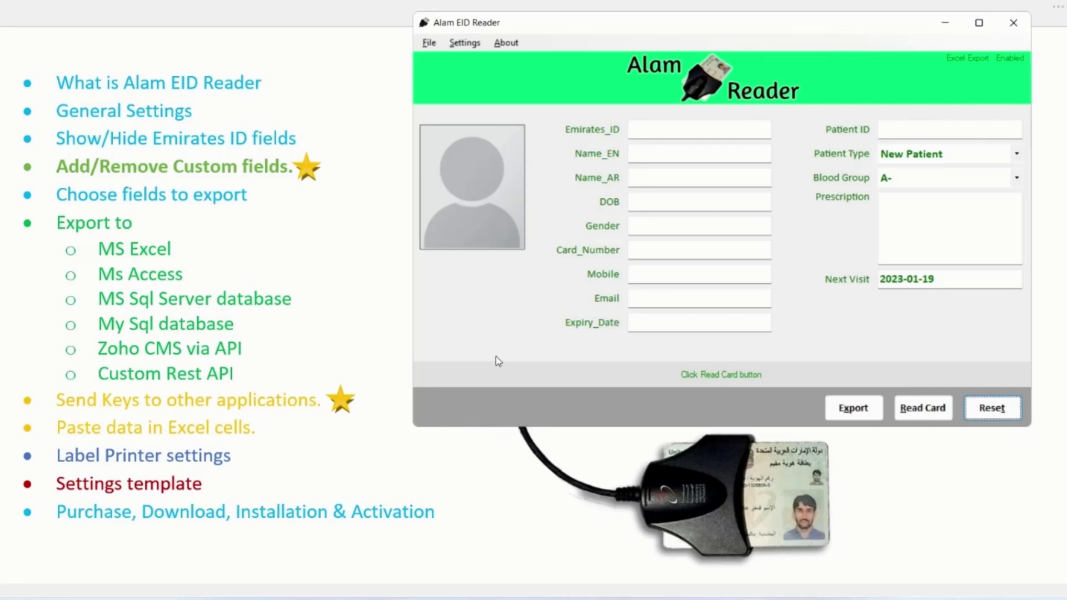
Read the inserted ID card, prefix the mobile number with 0, and enter the email address
{"action": "left_click", "coordinate": [931, 412]}
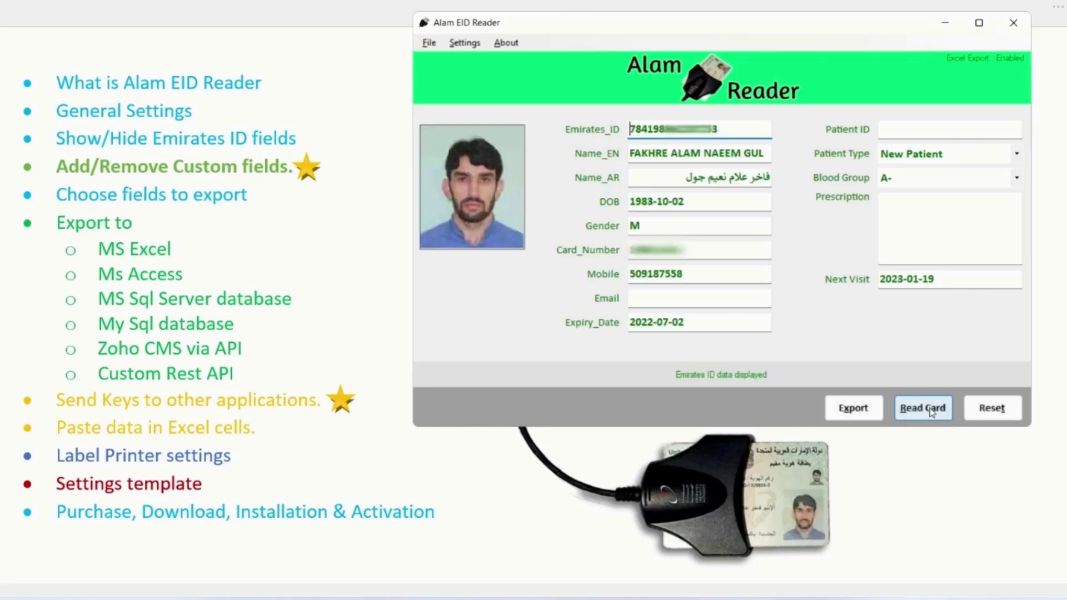
{"action": "left_click", "coordinate": [631, 273]}
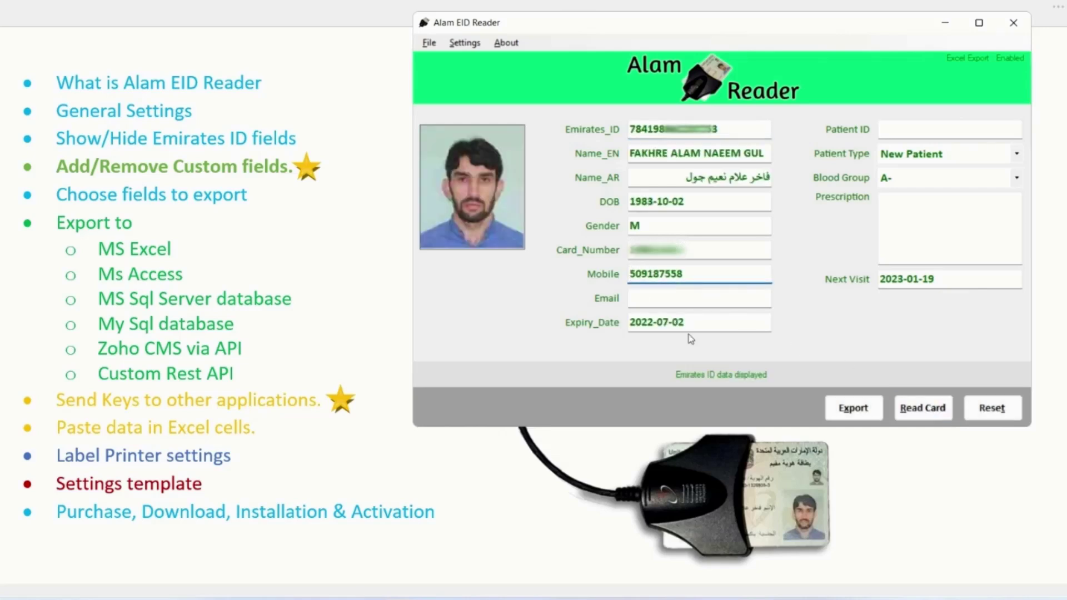
{"action": "type", "text": "0"}
{"action": "left_click", "coordinate": [681, 302]}
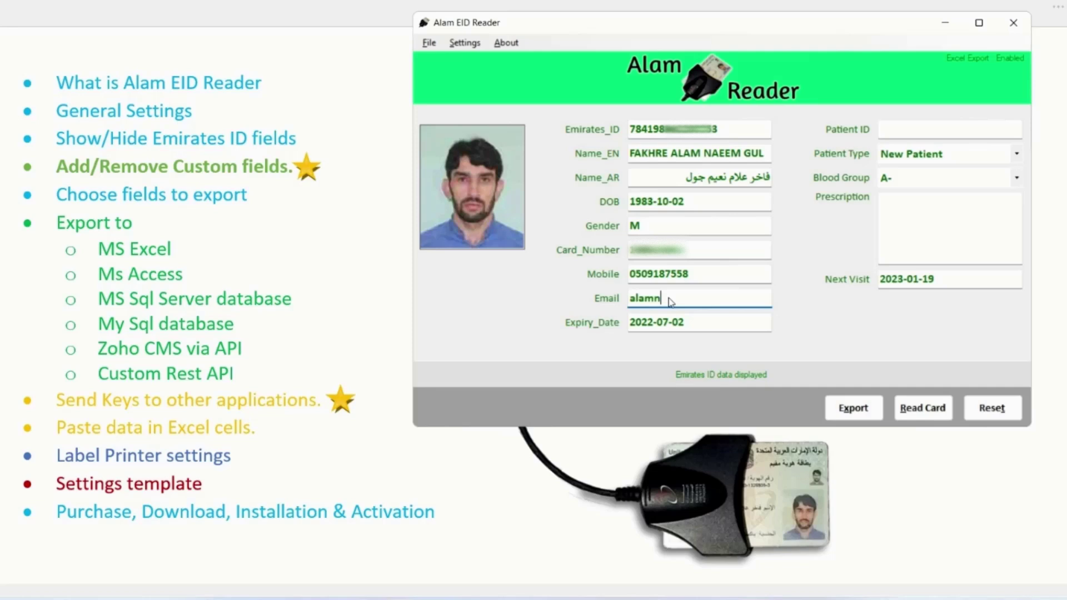
Uncheck Show for Expiry_Date, Email and Mobile in Settings > Eid Fields and save
{"action": "left_click", "coordinate": [465, 43]}
{"action": "left_click", "coordinate": [633, 358]}
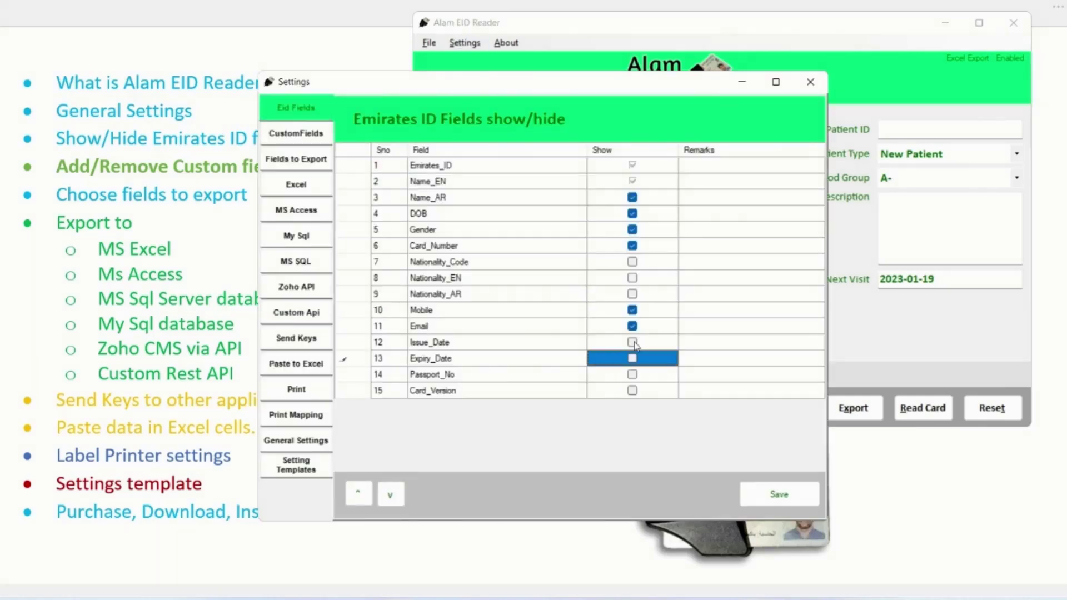
{"action": "left_click", "coordinate": [633, 326]}
{"action": "left_click", "coordinate": [633, 311]}
{"action": "left_click", "coordinate": [778, 501]}
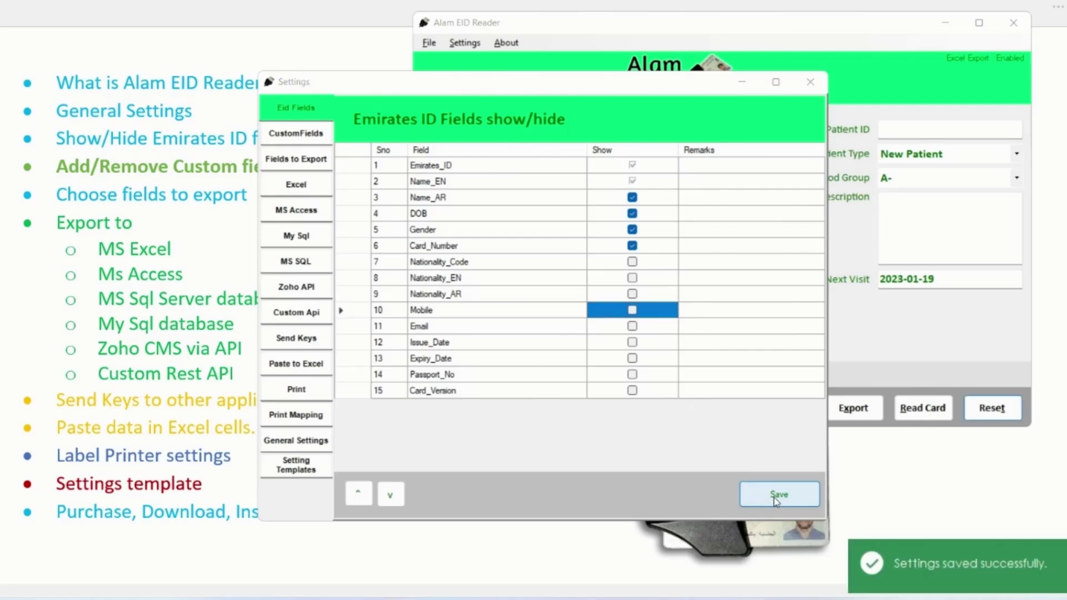
{"action": "left_click", "coordinate": [810, 82]}
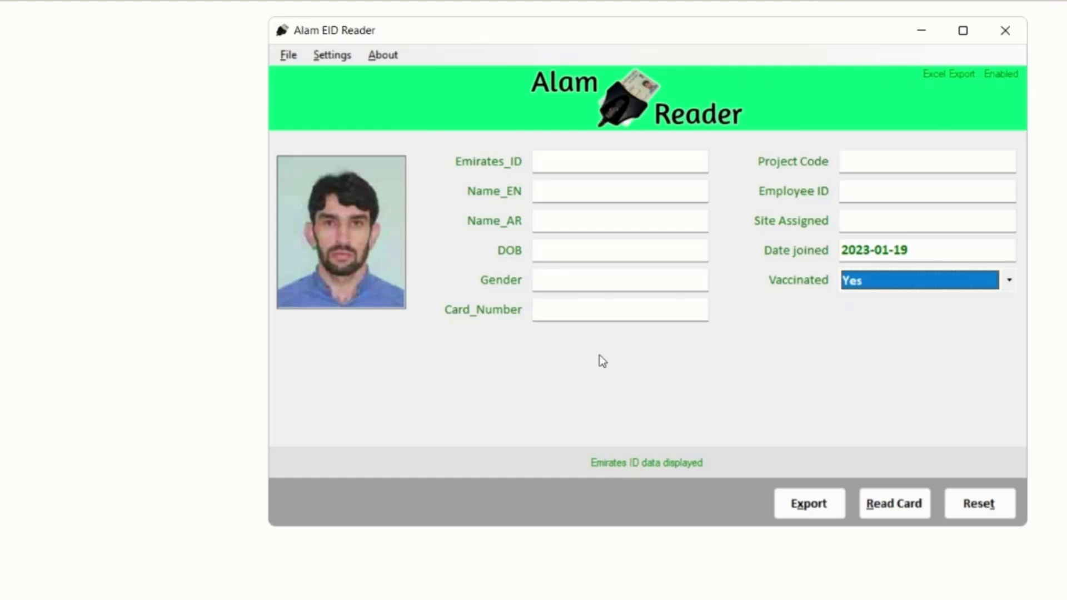
Delete the old custom fields Project Code, Employee ID, Site Assigned, Date joined and Vaccinated
{"action": "left_click", "coordinate": [332, 55]}
{"action": "left_click", "coordinate": [105, 111]}
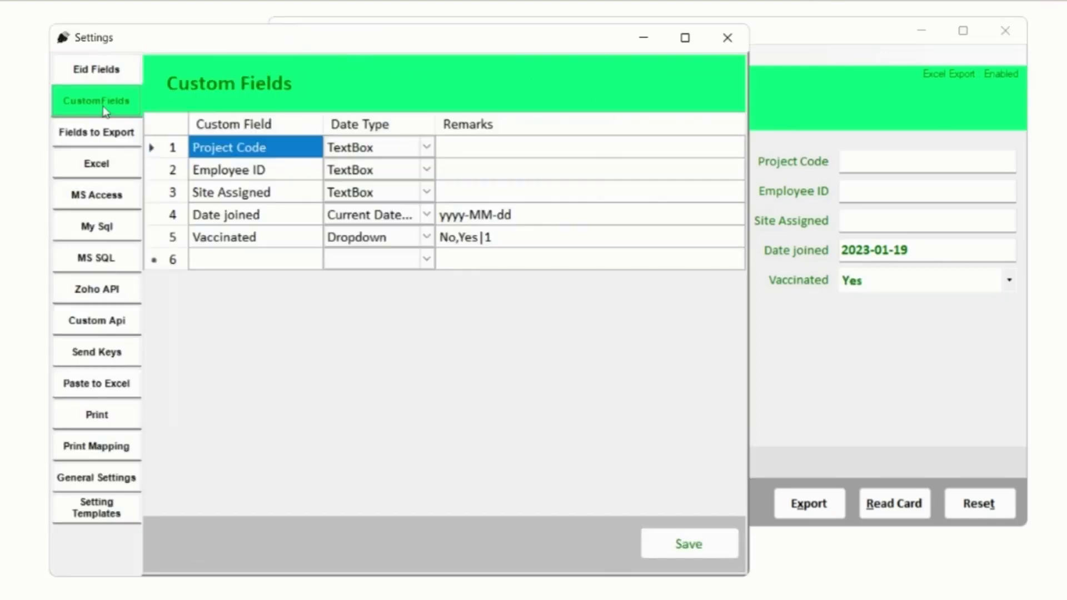
{"action": "left_click", "coordinate": [165, 148]}
{"action": "key", "text": "Delete"}
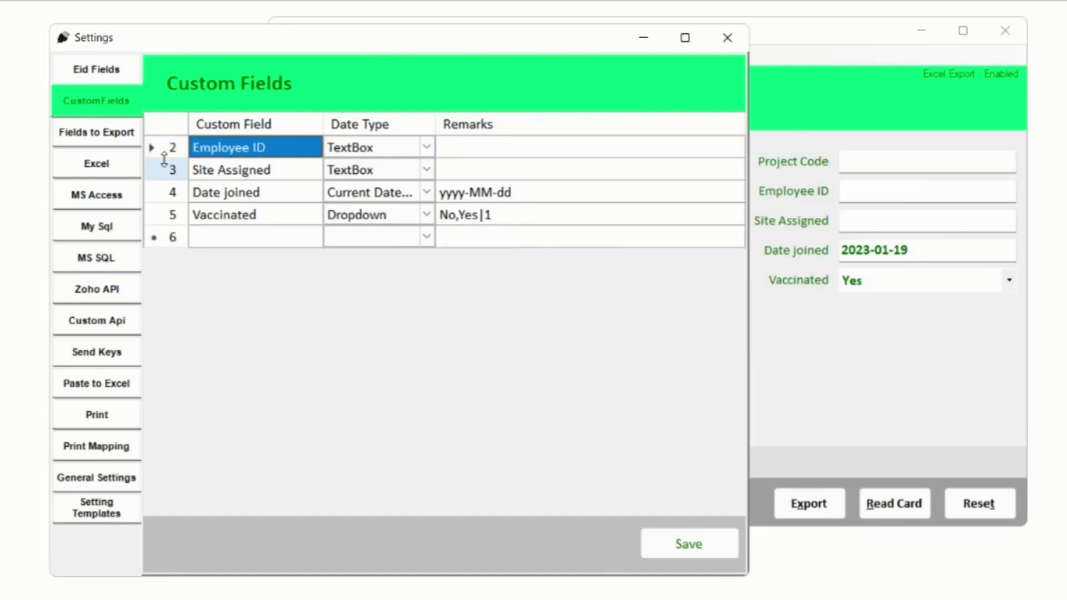
{"action": "left_click", "coordinate": [161, 149]}
{"action": "key", "text": "Delete"}
{"action": "left_click", "coordinate": [161, 152]}
{"action": "key", "text": "Delete"}
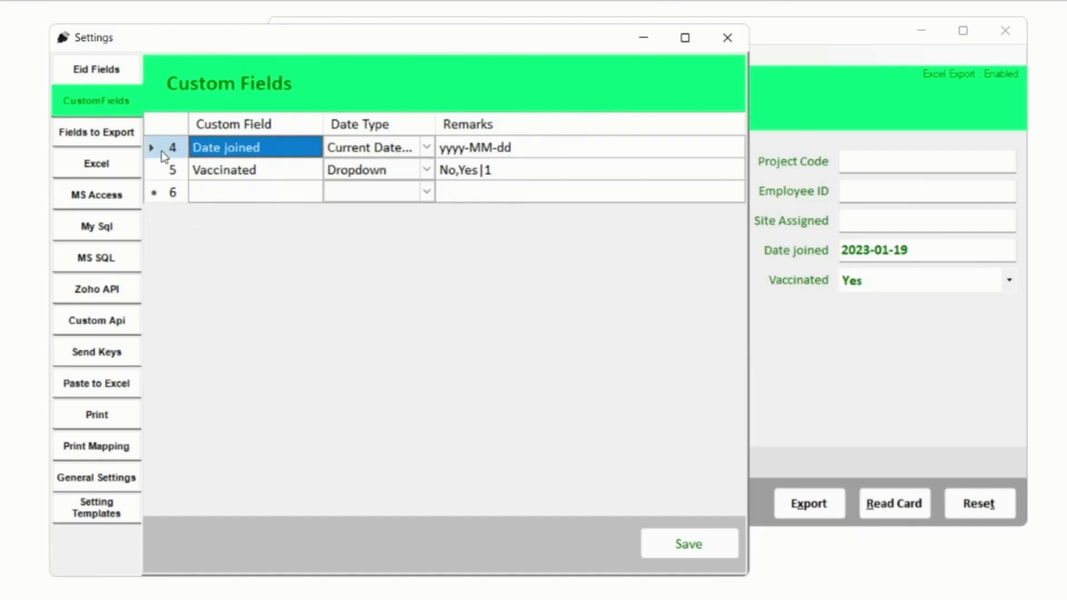
{"action": "left_click", "coordinate": [161, 151]}
{"action": "key", "text": "Delete"}
{"action": "left_click", "coordinate": [162, 151]}
{"action": "key", "text": "Delete"}
Add a 'date time' field of type Current DateTime with format yyyy-MM-dd hh:mmtt
{"action": "left_click", "coordinate": [217, 148]}
{"action": "type", "text": "date"}
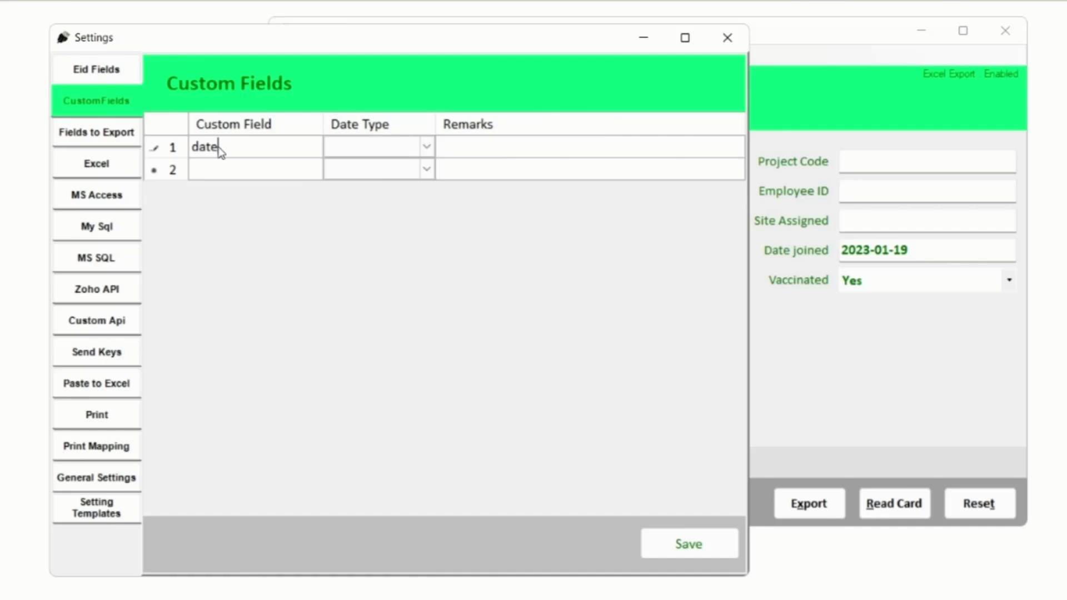
{"action": "type", "text": " time"}
{"action": "key", "text": "Tab"}
{"action": "key", "text": "Down"}
{"action": "left_click", "coordinate": [508, 151]}
{"action": "type", "text": "yyyy-MM-dd hh:mmtt"}
Add 'Employee ID' as a TextBox field and 'Vaccinated' as a Dropdown field
{"action": "left_click", "coordinate": [202, 170]}
{"action": "type", "text": "E"}
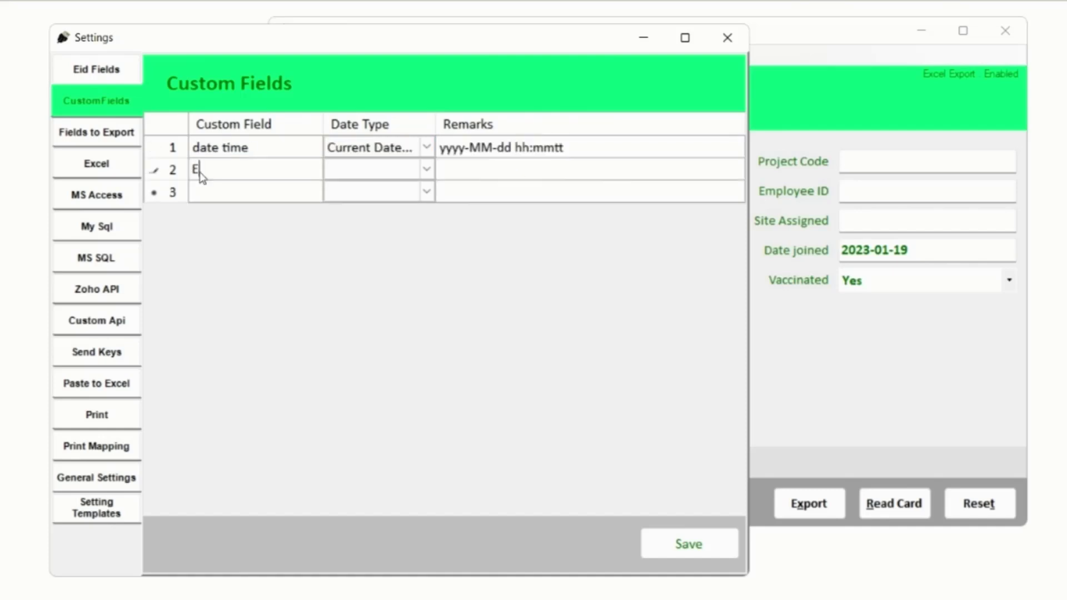
{"action": "type", "text": "mployee ID"}
{"action": "left_click", "coordinate": [392, 171]}
{"action": "left_click", "coordinate": [391, 170]}
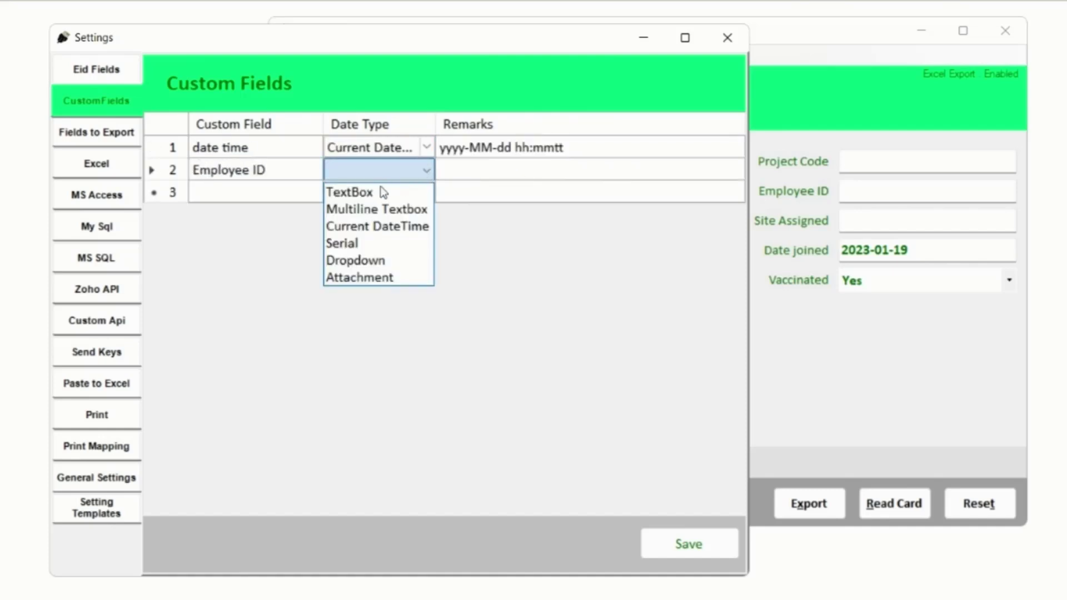
{"action": "left_click", "coordinate": [383, 192]}
{"action": "left_click", "coordinate": [257, 191]}
{"action": "type", "text": "Vaccinated"}
{"action": "left_click", "coordinate": [378, 222]}
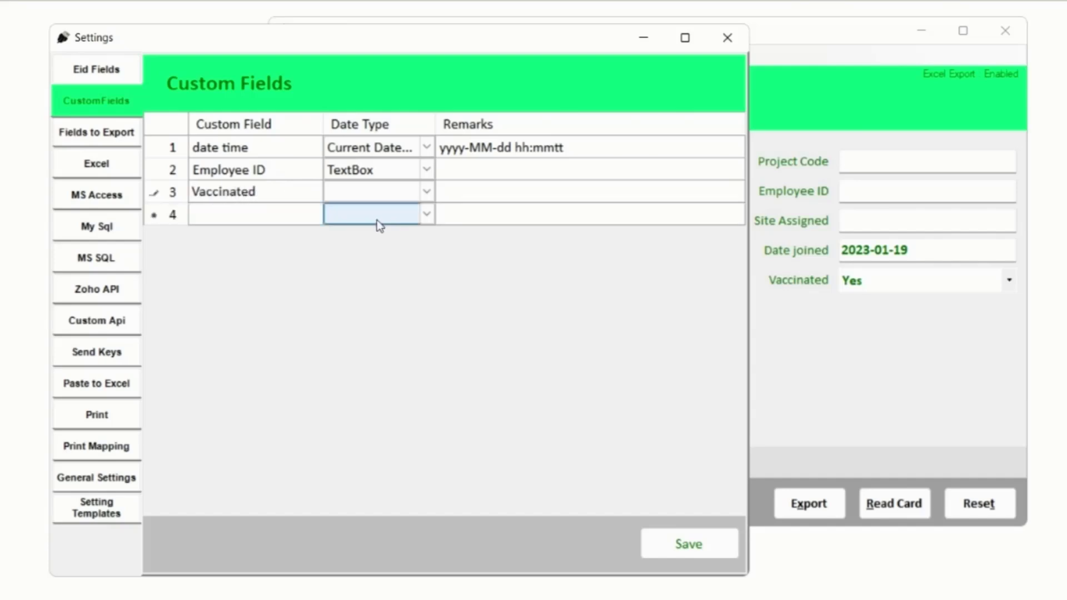
{"action": "left_click", "coordinate": [378, 192]}
{"action": "left_click", "coordinate": [378, 191]}
{"action": "left_click", "coordinate": [361, 281]}
Add 'Passport attachment' and 'cv Attachment' as Attachment fields
{"action": "left_click", "coordinate": [274, 214]}
{"action": "type", "text": "passpo"}
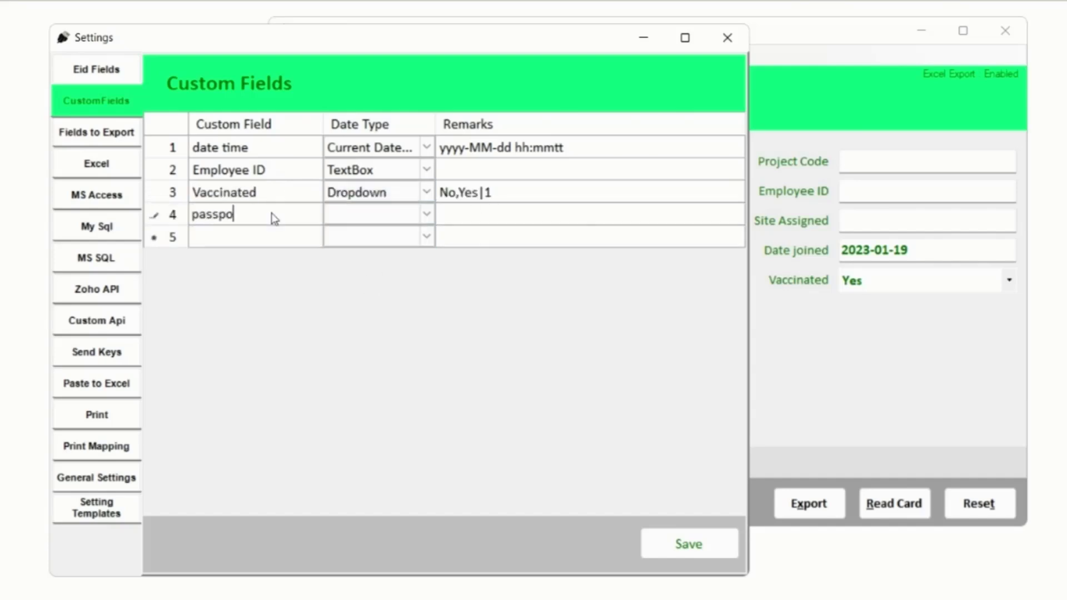
{"action": "type", "text": "rt attachment"}
{"action": "key", "text": "Home"}
{"action": "key", "text": "Delete"}
{"action": "type", "text": "P"}
{"action": "left_click", "coordinate": [428, 218]}
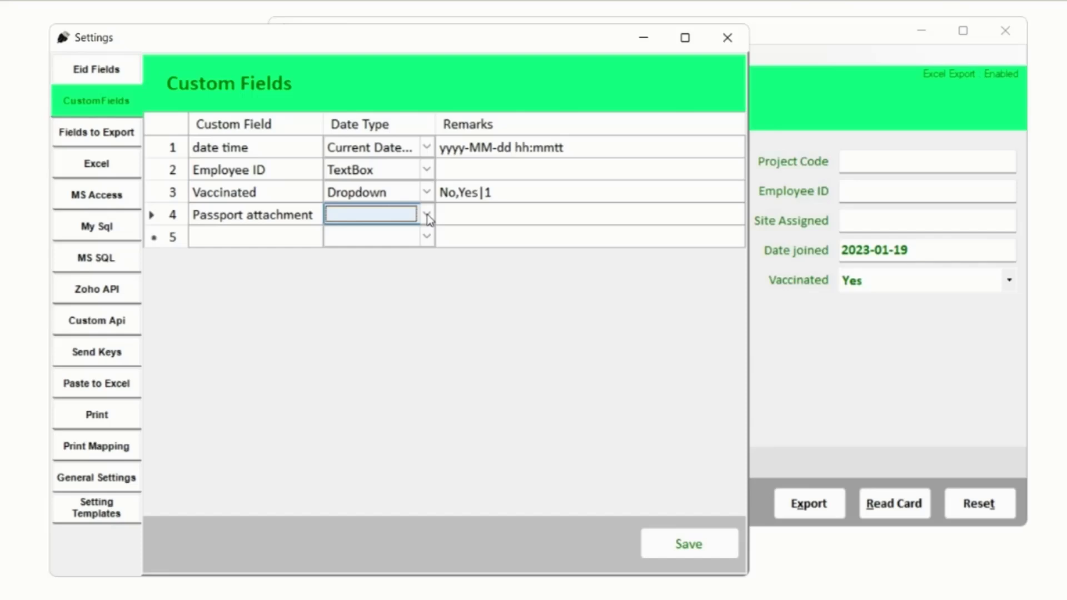
{"action": "left_click", "coordinate": [429, 220]}
{"action": "left_click", "coordinate": [433, 245]}
{"action": "left_click", "coordinate": [228, 237]}
{"action": "type", "text": "cv Attach"}
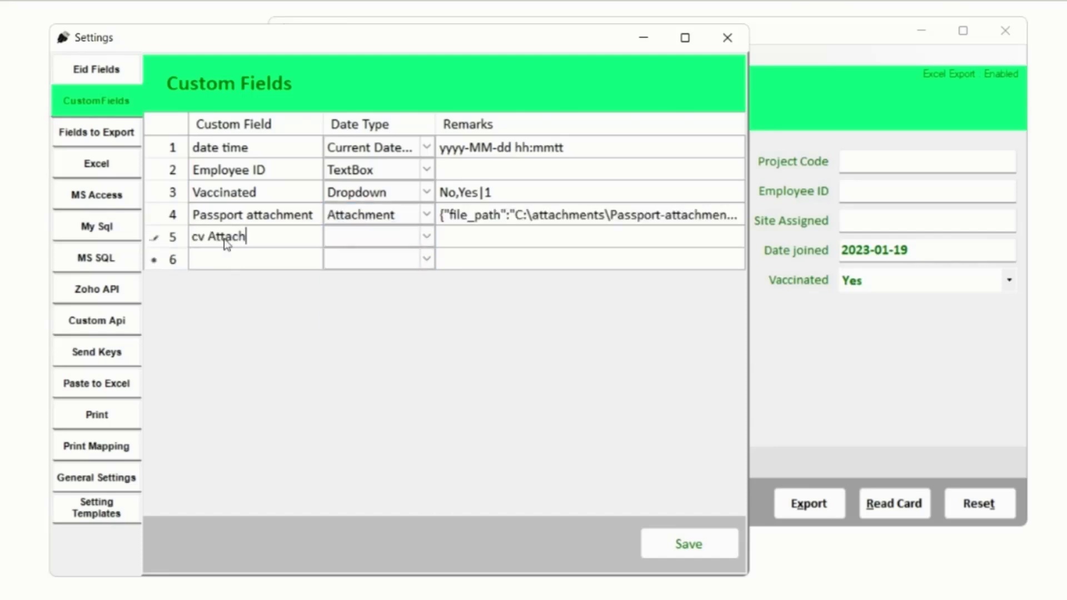
{"action": "type", "text": "ment"}
{"action": "left_click", "coordinate": [424, 238]}
{"action": "left_click", "coordinate": [426, 238]}
{"action": "left_click", "coordinate": [374, 346]}
Add 'Remarks' as a Multiline TextBox field and save the custom fields
{"action": "left_click", "coordinate": [233, 257]}
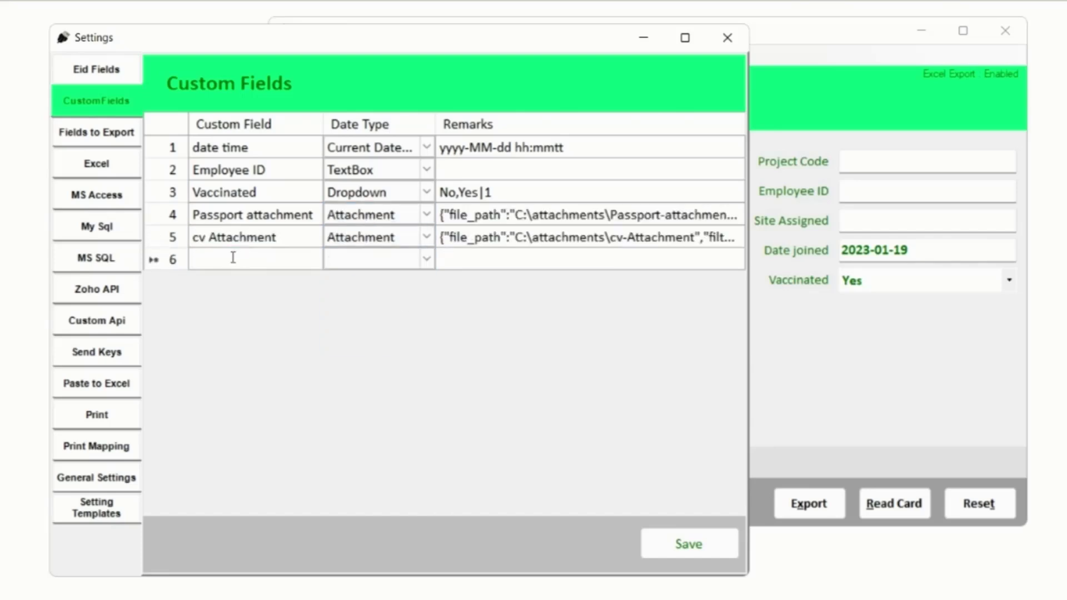
{"action": "type", "text": "remarks"}
{"action": "key", "text": "Home"}
{"action": "key", "text": "Delete"}
{"action": "type", "text": "R"}
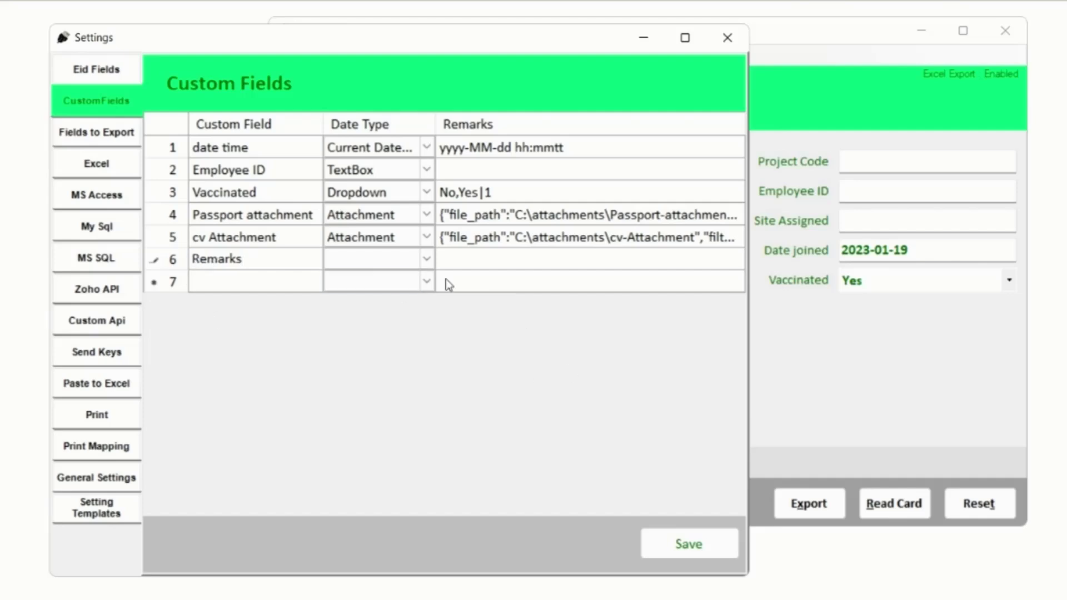
{"action": "left_click", "coordinate": [427, 259]}
{"action": "left_click", "coordinate": [427, 260]}
{"action": "left_click", "coordinate": [367, 296]}
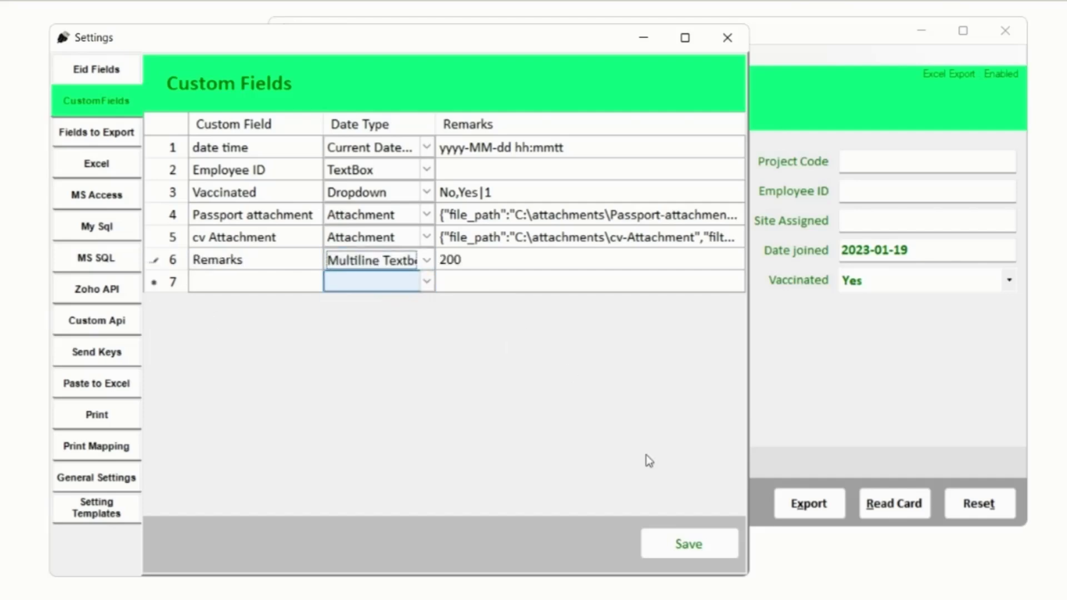
{"action": "left_click", "coordinate": [688, 543]}
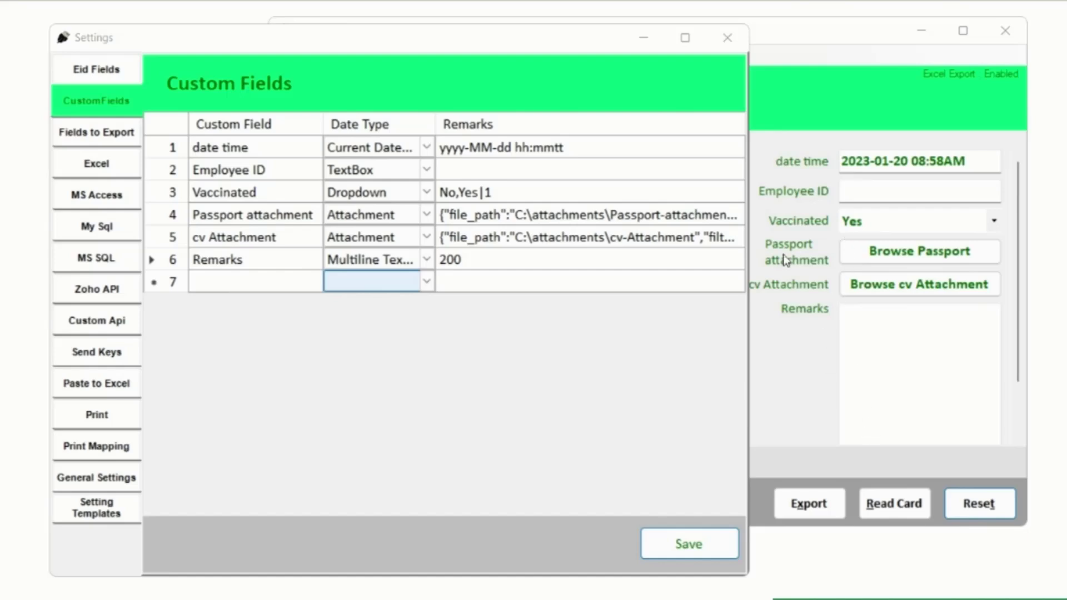
Edit the Remarks row's value in the CustomFields grid from 200 to 100 and save
{"action": "left_click", "coordinate": [449, 261]}
{"action": "left_click", "coordinate": [447, 259]}
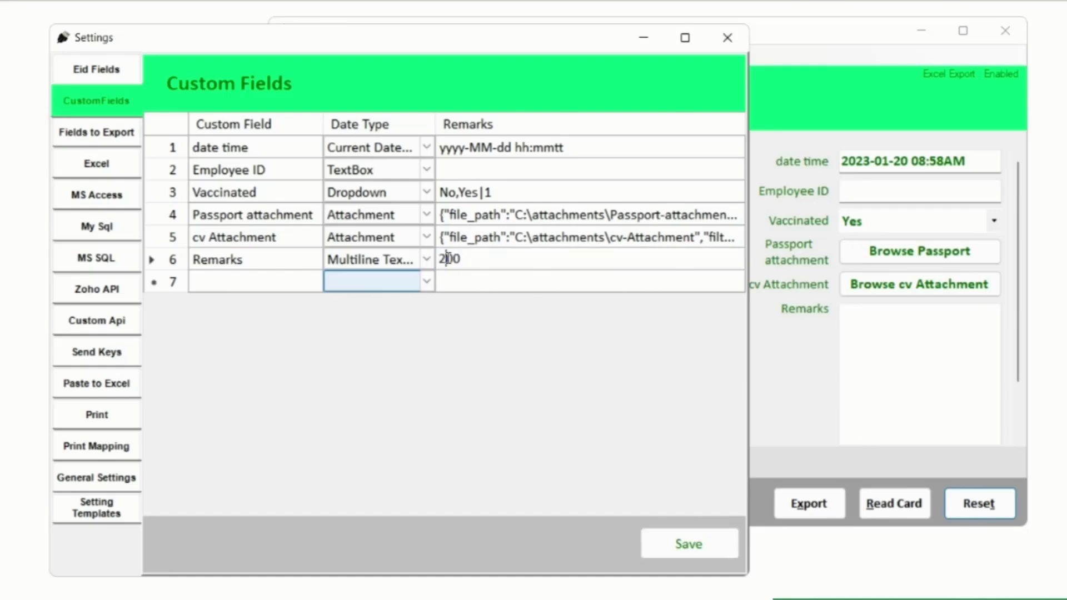
{"action": "key", "text": "BackSpace"}
{"action": "type", "text": "1"}
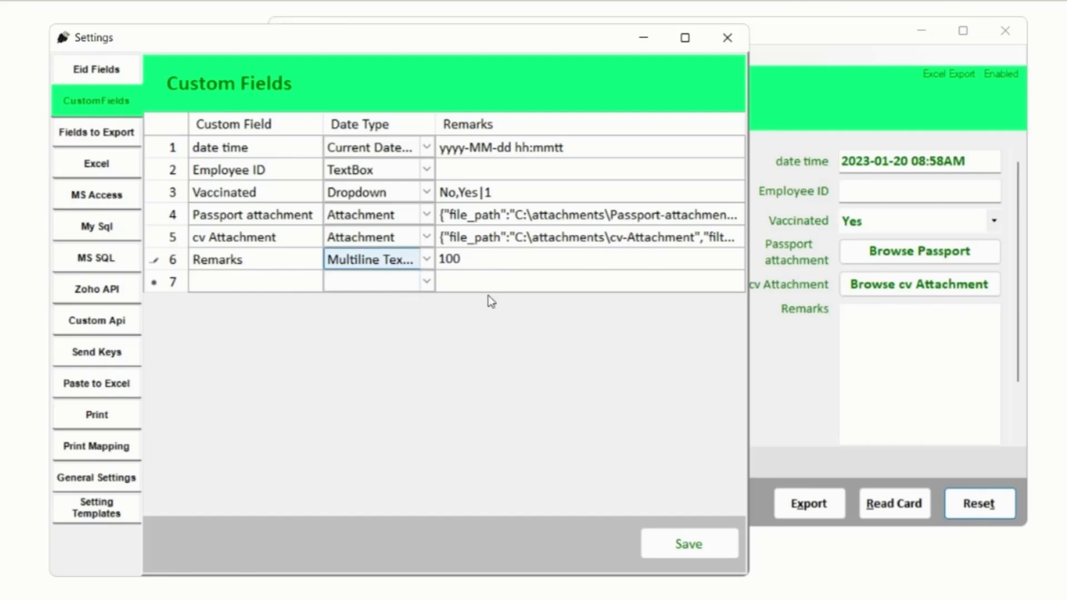
{"action": "left_click", "coordinate": [676, 545]}
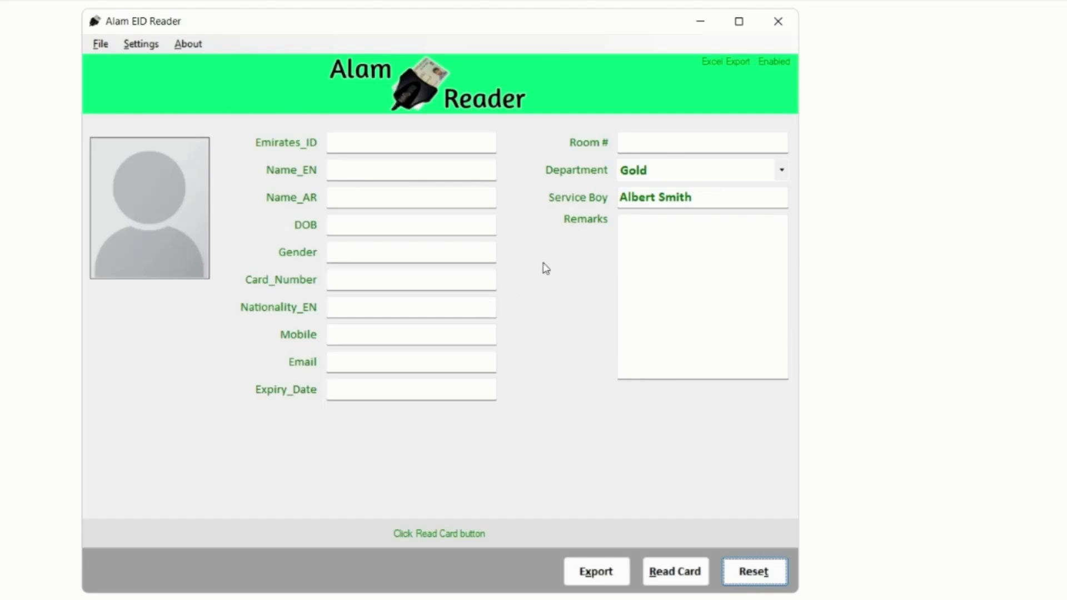
Go through the form's fields: Department Gold, Service Boy, Remarks, New Patient, blood group A-
{"action": "left_click", "coordinate": [733, 170]}
{"action": "left_click", "coordinate": [733, 169]}
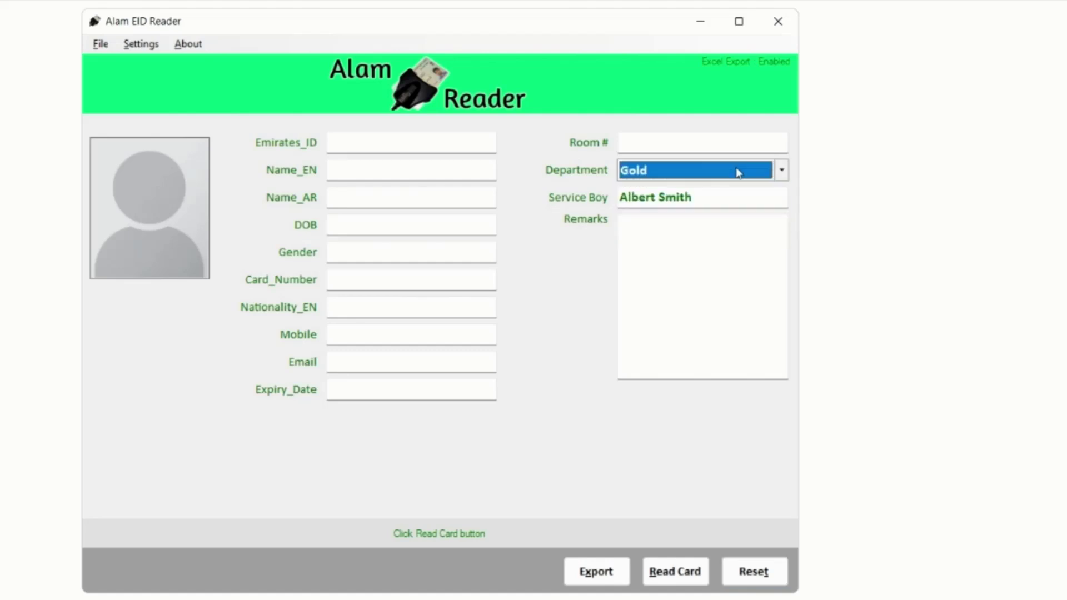
{"action": "left_click", "coordinate": [699, 199]}
{"action": "left_click", "coordinate": [658, 280]}
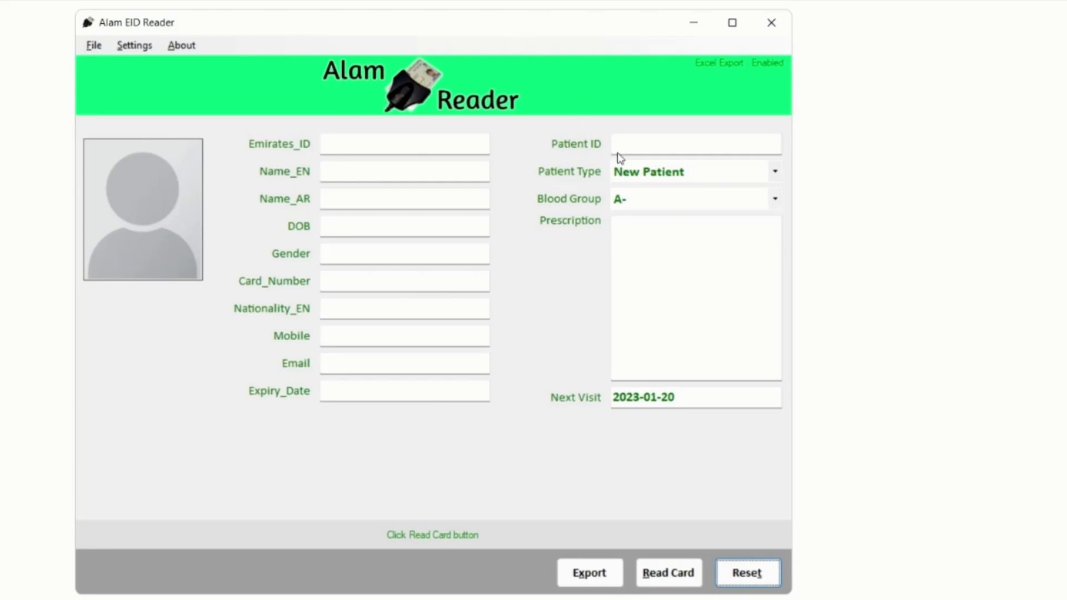
{"action": "left_click", "coordinate": [775, 172]}
{"action": "left_click", "coordinate": [776, 175]}
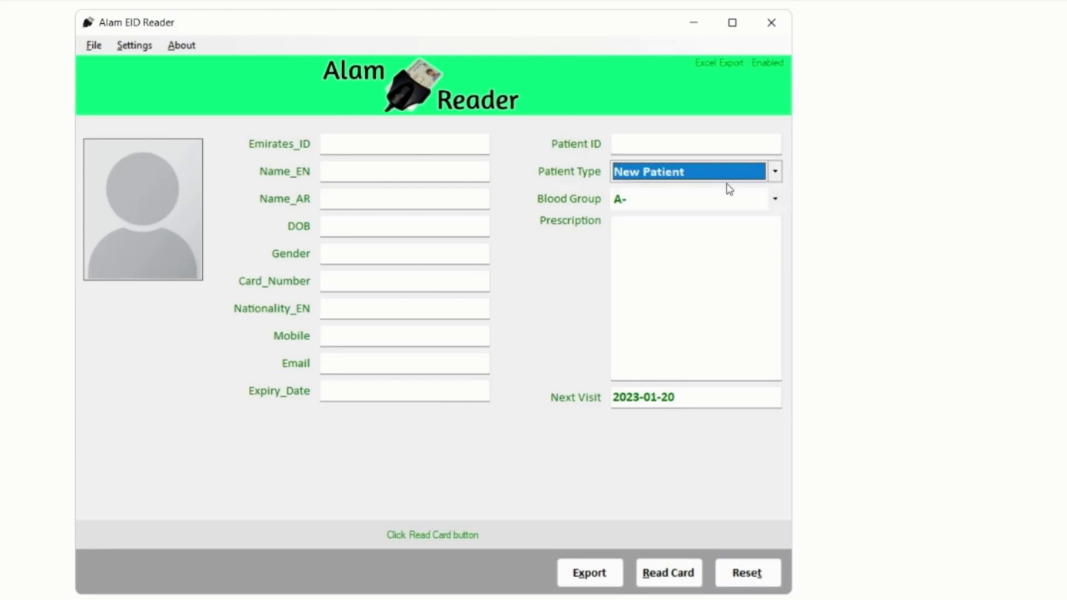
{"action": "left_click", "coordinate": [772, 200]}
{"action": "left_click", "coordinate": [770, 202]}
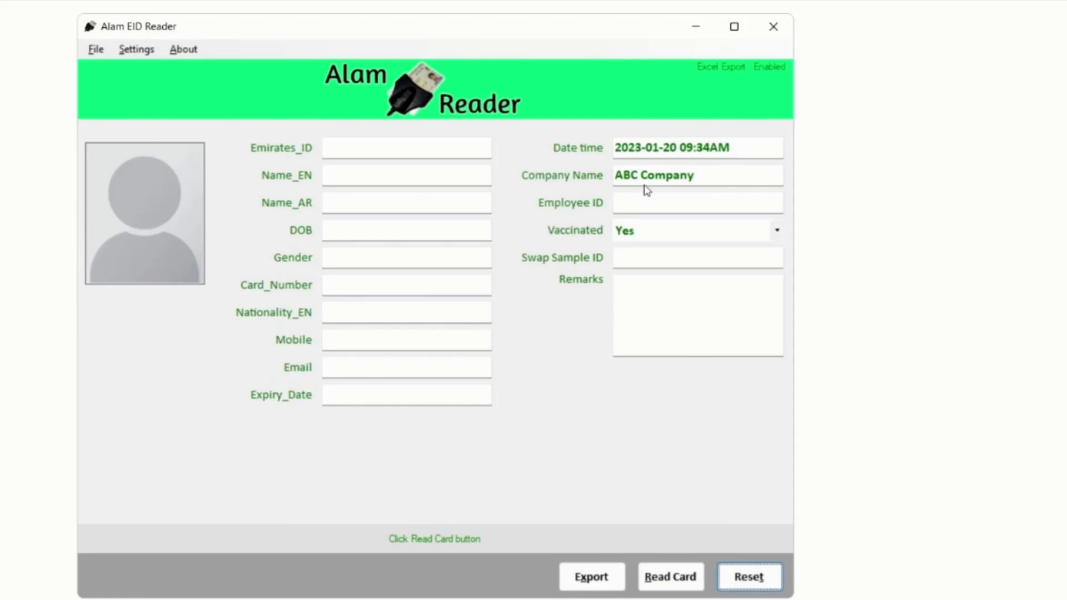
Go through the new form: ABC Company name, Employee ID, Vaccinated Yes, and Remarks
{"action": "double_click", "coordinate": [712, 174]}
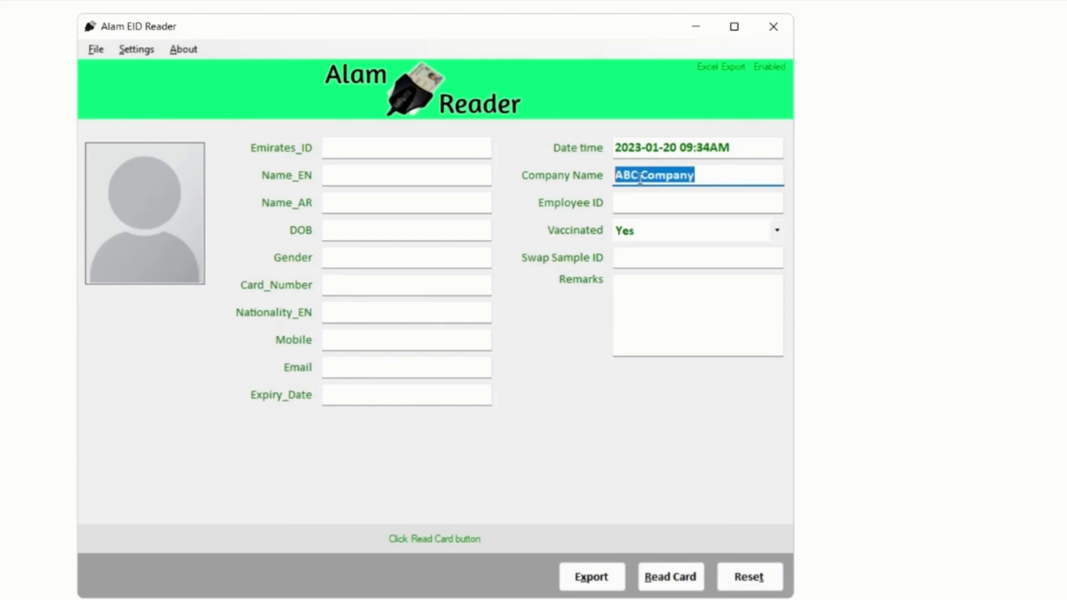
{"action": "left_click", "coordinate": [677, 202]}
{"action": "left_click", "coordinate": [662, 235]}
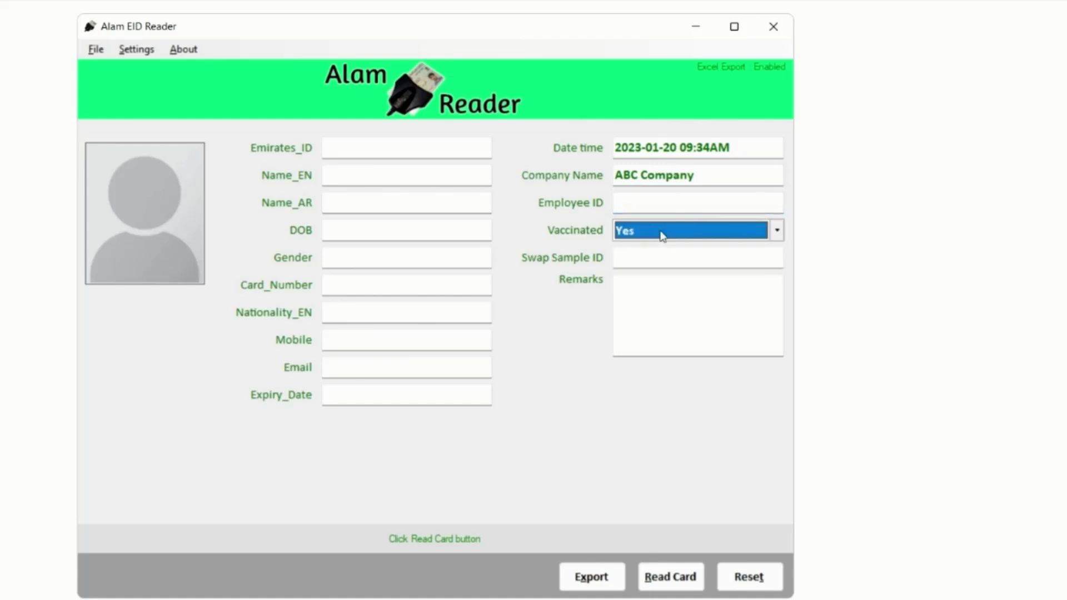
{"action": "left_click", "coordinate": [662, 236]}
{"action": "left_click", "coordinate": [668, 237]}
{"action": "left_click", "coordinate": [653, 293]}
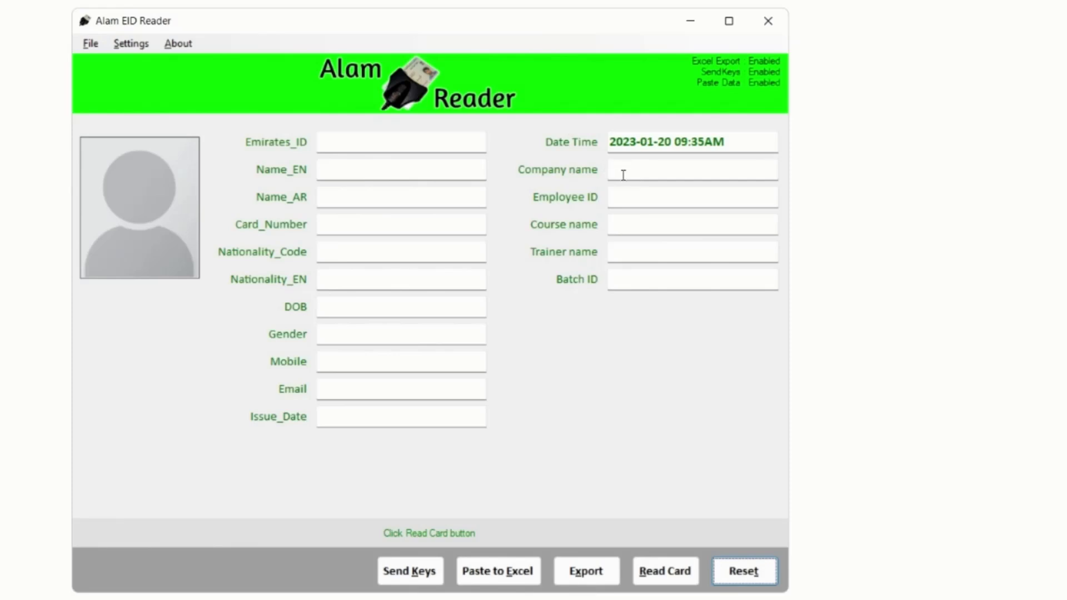
Go through the Company name, Employee ID, Course name and Trainer name fields
{"action": "left_click", "coordinate": [645, 171]}
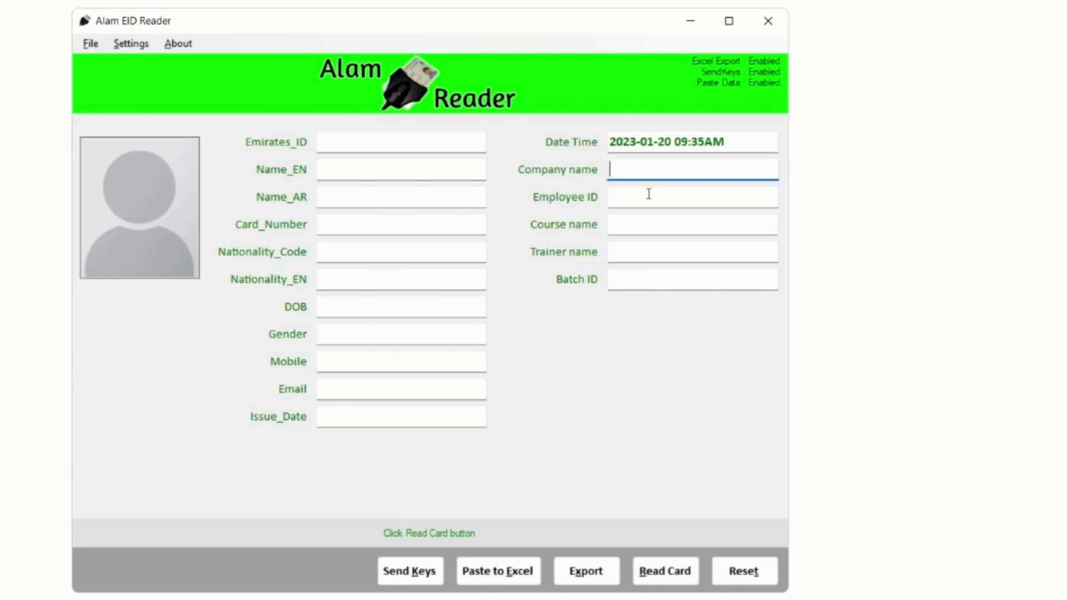
{"action": "left_click", "coordinate": [647, 195]}
{"action": "left_click", "coordinate": [648, 223]}
{"action": "left_click", "coordinate": [646, 251]}
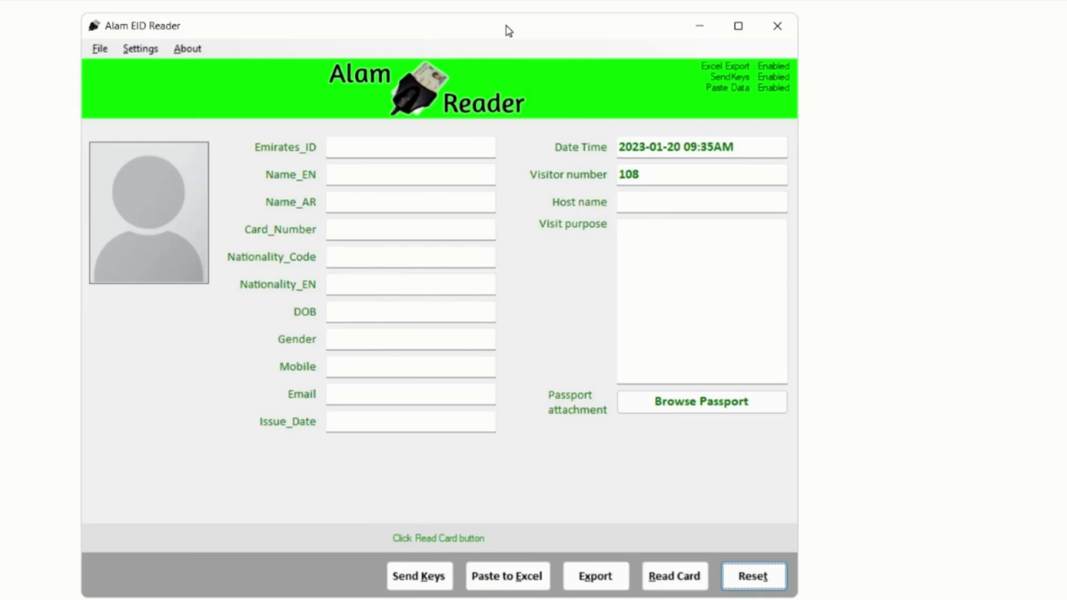
On the visitor form, go through Visitor number 108, Host name and Visit purpose
{"action": "left_click", "coordinate": [653, 176]}
{"action": "left_click", "coordinate": [664, 201]}
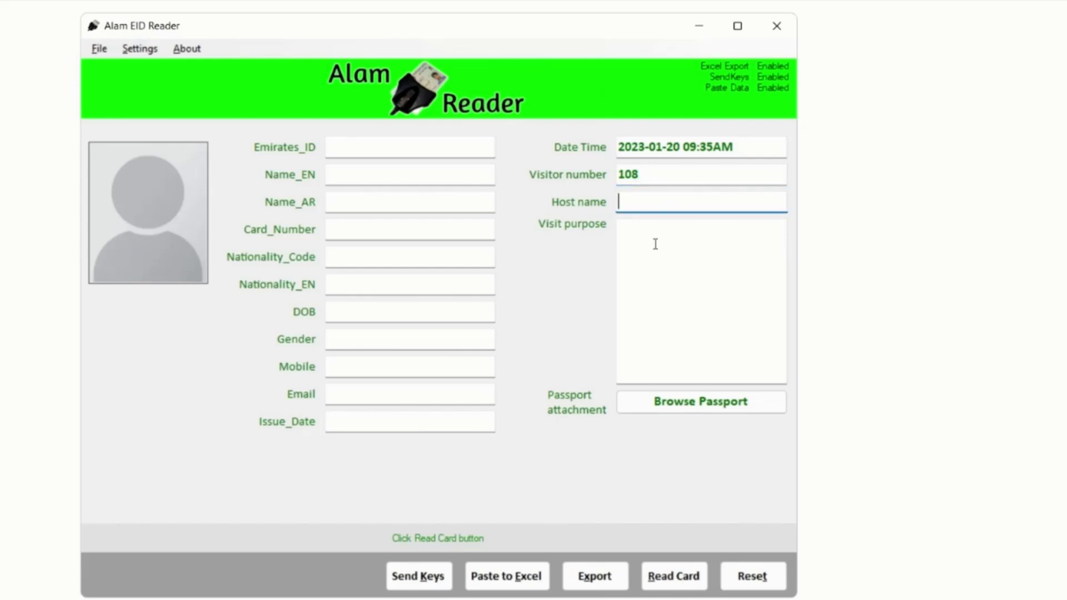
{"action": "left_click", "coordinate": [655, 245]}
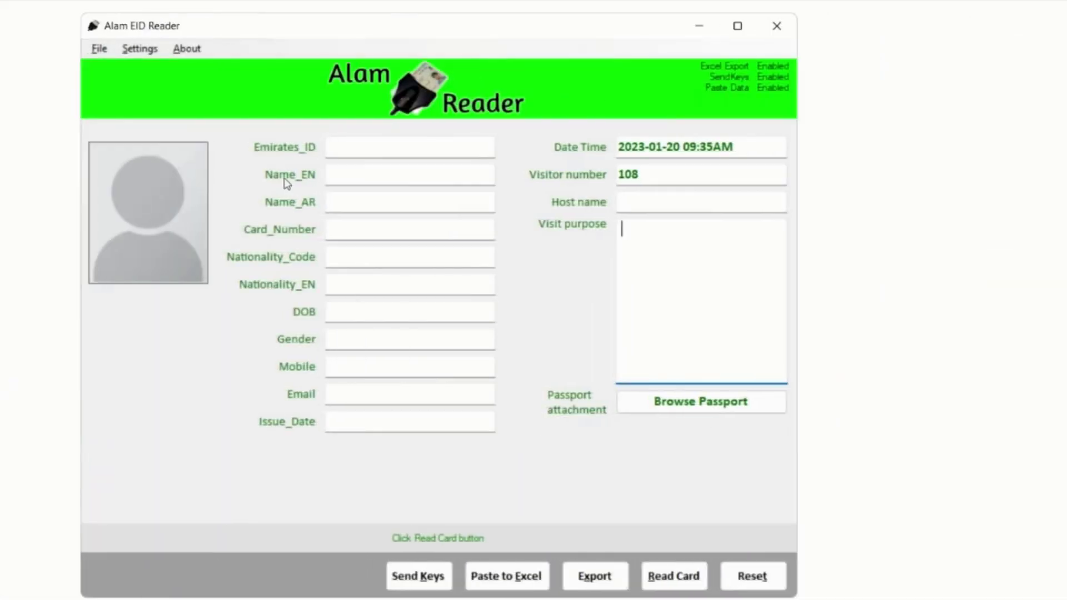
Open Settings and view the Excel, MS Access, MySQL and MS SQL export tabs
{"action": "left_click", "coordinate": [142, 51]}
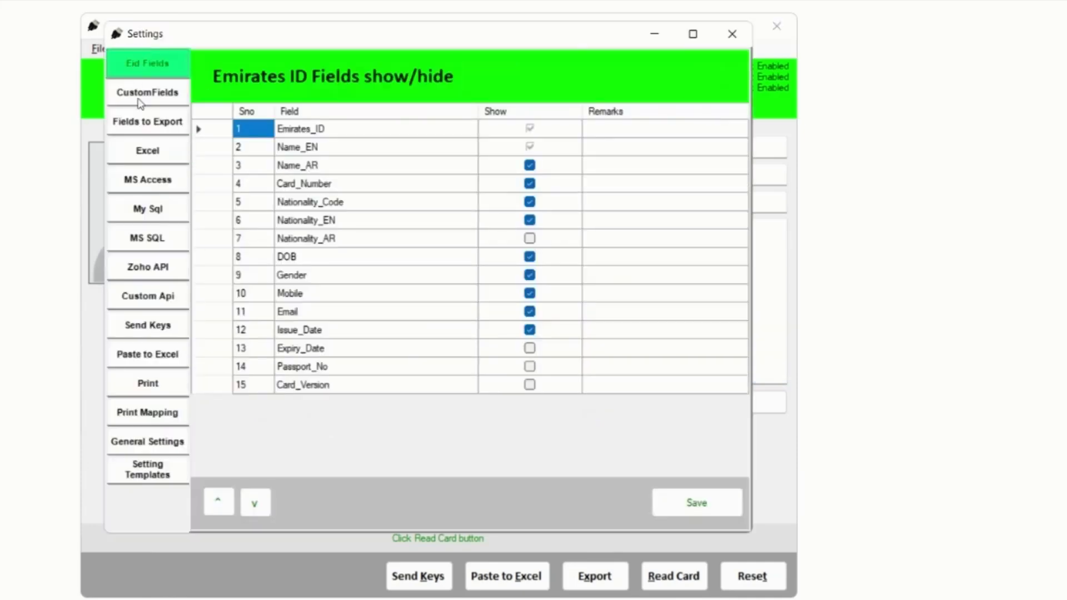
{"action": "left_click", "coordinate": [159, 151]}
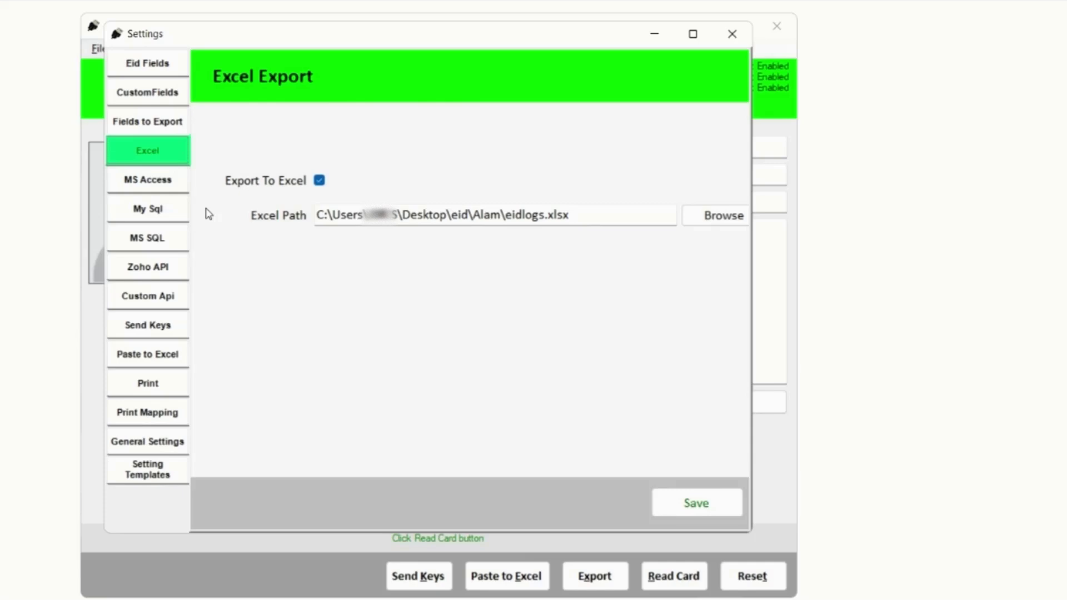
{"action": "left_click", "coordinate": [163, 189]}
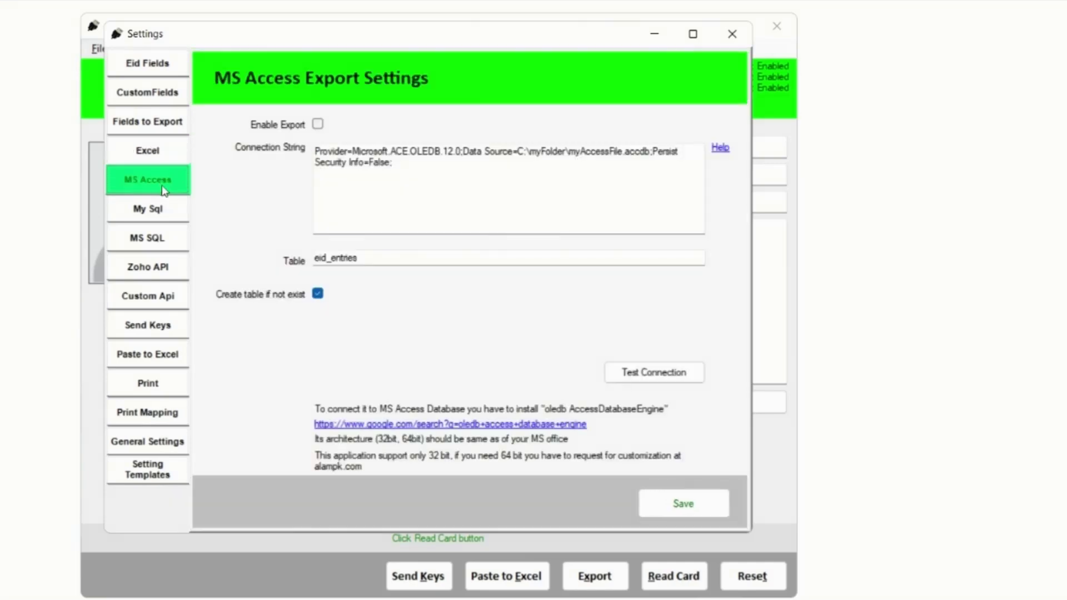
{"action": "left_click", "coordinate": [165, 216]}
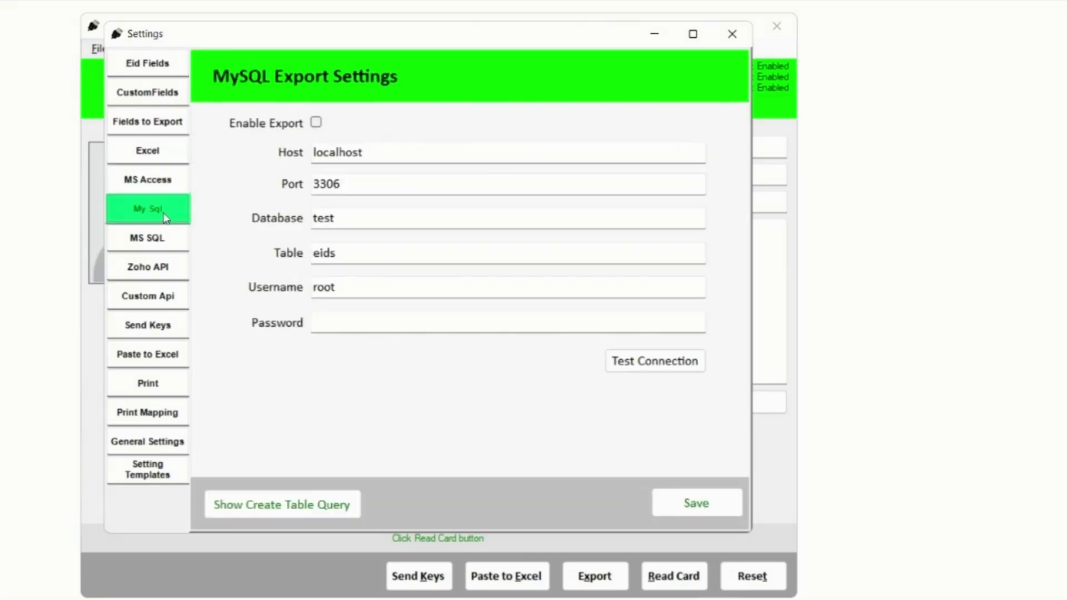
{"action": "left_click", "coordinate": [162, 242]}
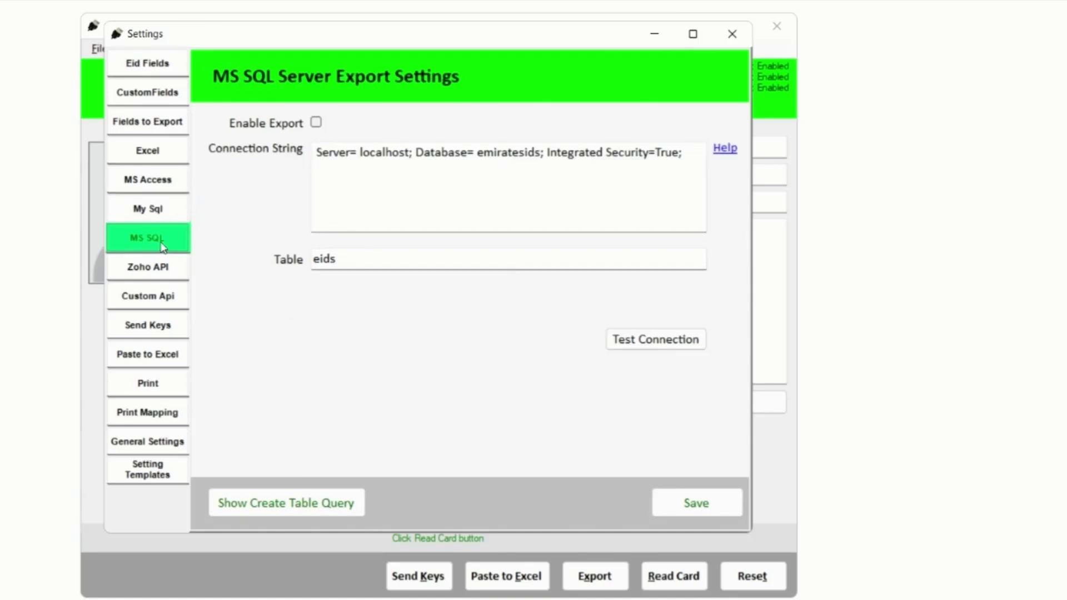
View the Zoho API, Custom API, Send Keys and Paste to Excel settings
{"action": "left_click", "coordinate": [165, 272]}
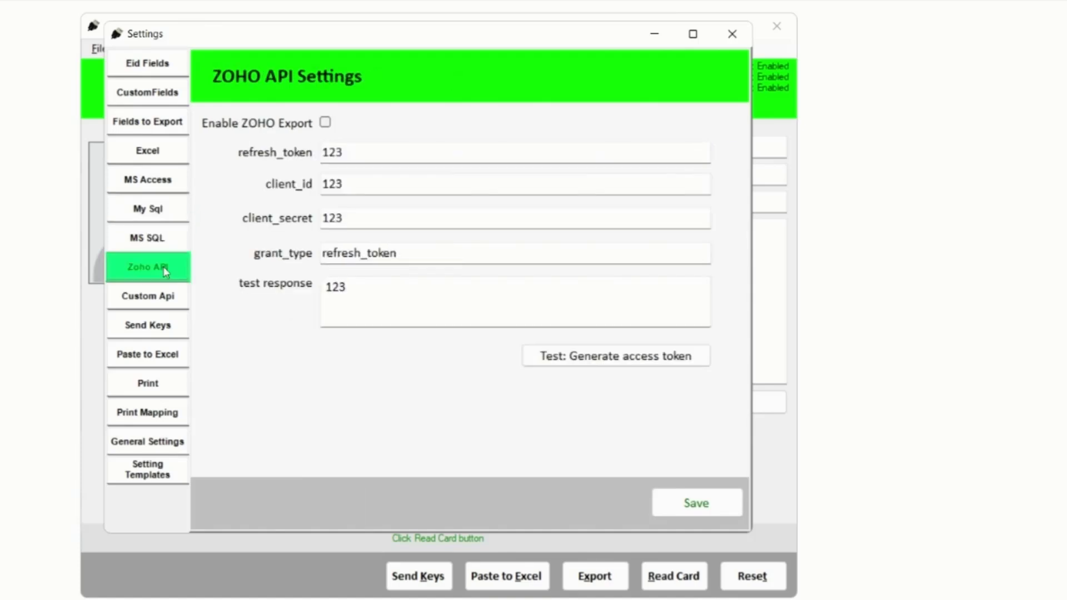
{"action": "left_click", "coordinate": [159, 308]}
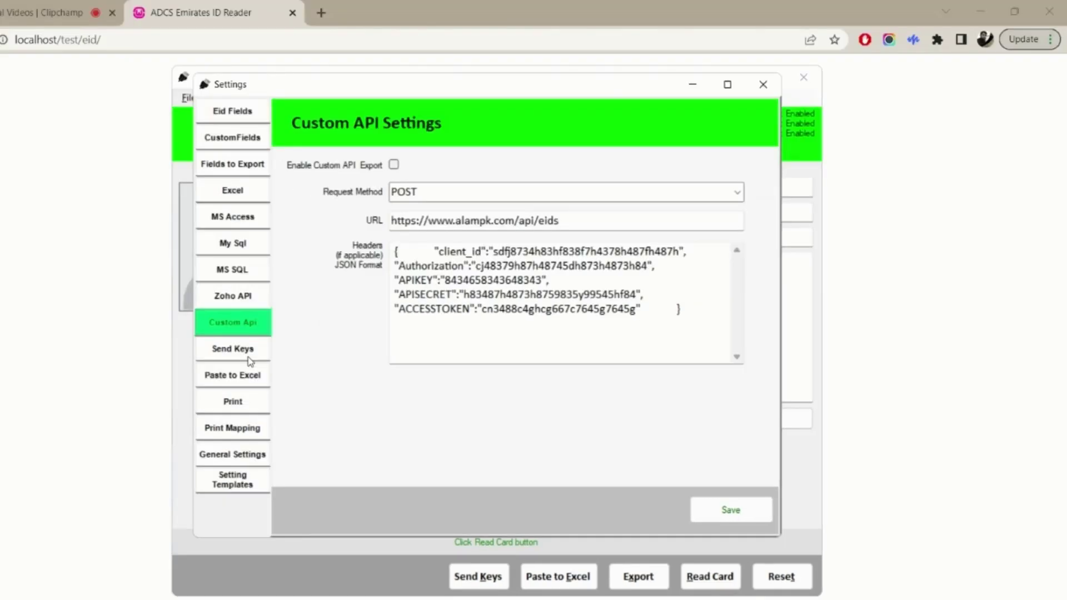
{"action": "left_click", "coordinate": [166, 334]}
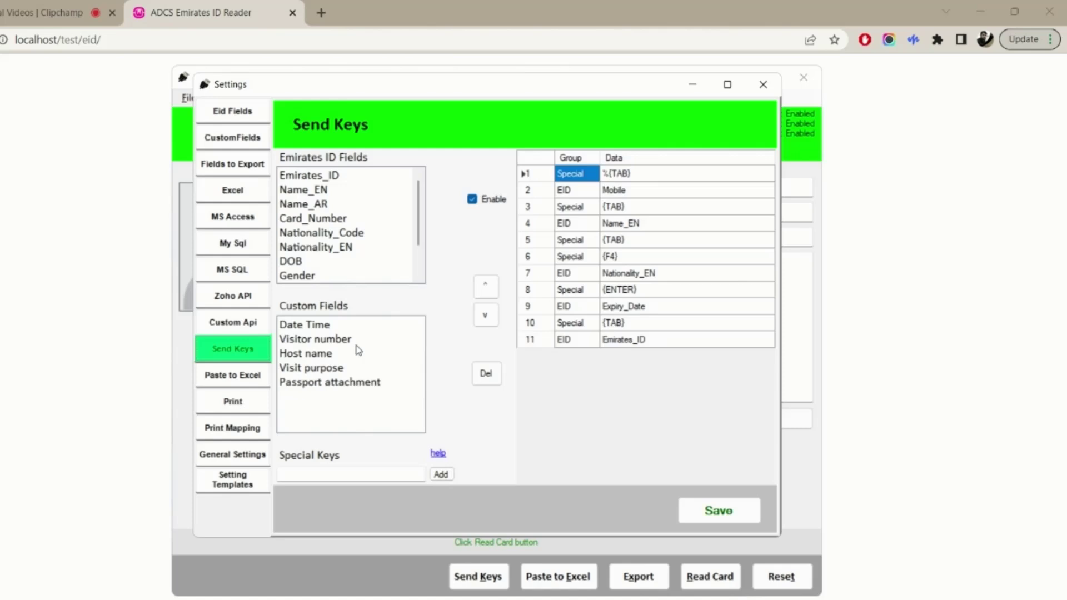
{"action": "left_click", "coordinate": [251, 378]}
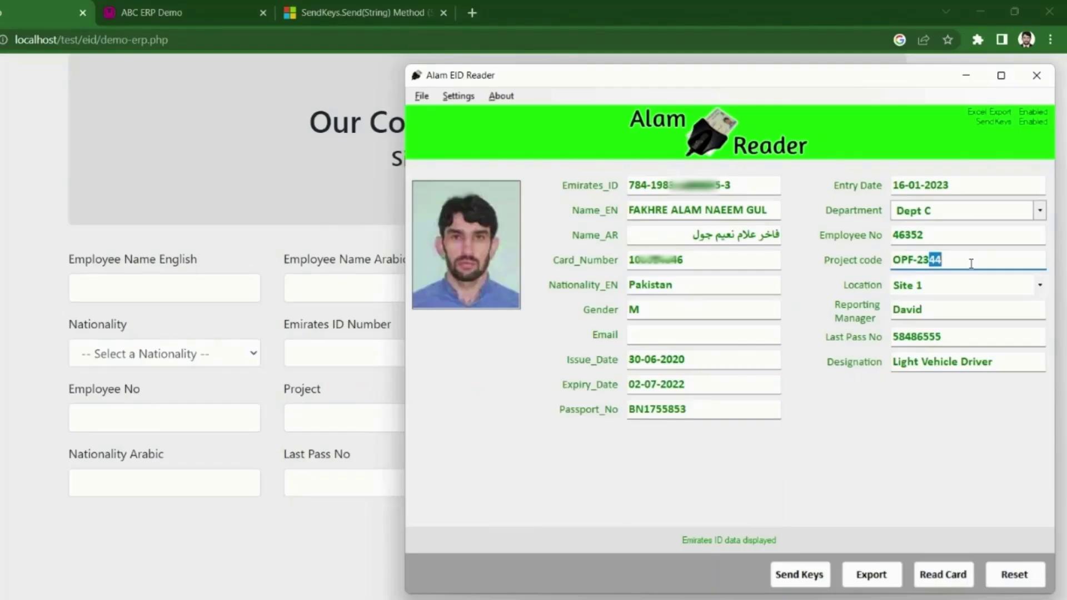
Replace the Designation with 'Electric Technition'
{"action": "left_click", "coordinate": [1000, 364]}
{"action": "key", "text": "ctrl+a"}
{"action": "type", "text": "Elect"}
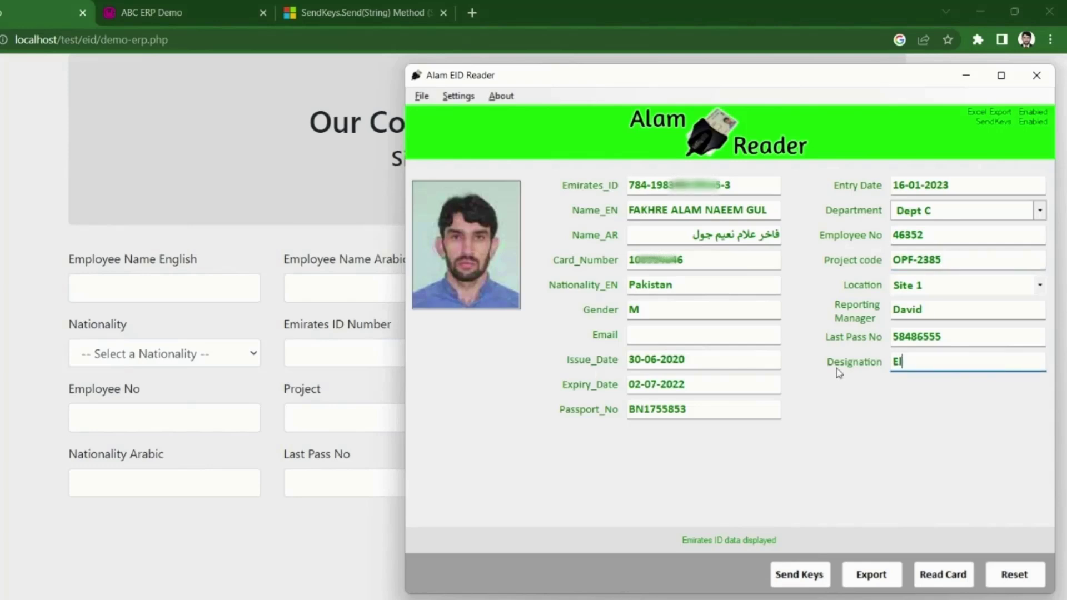
{"action": "type", "text": "ric Technition"}
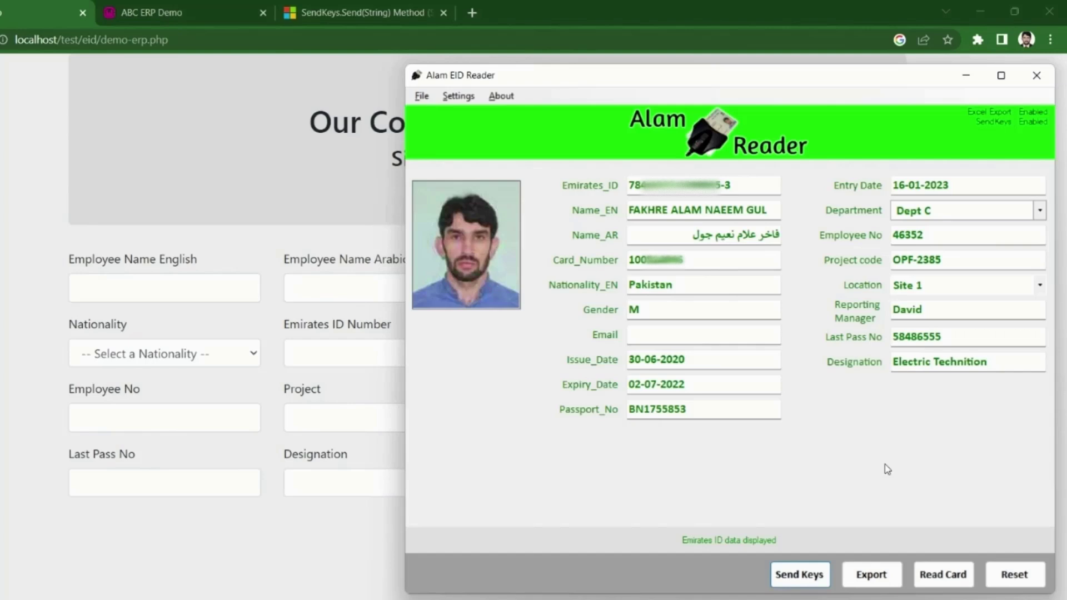
Send the card data to auto-fill the ERP site pass form and save the keystroke mapping
{"action": "left_click", "coordinate": [803, 576]}
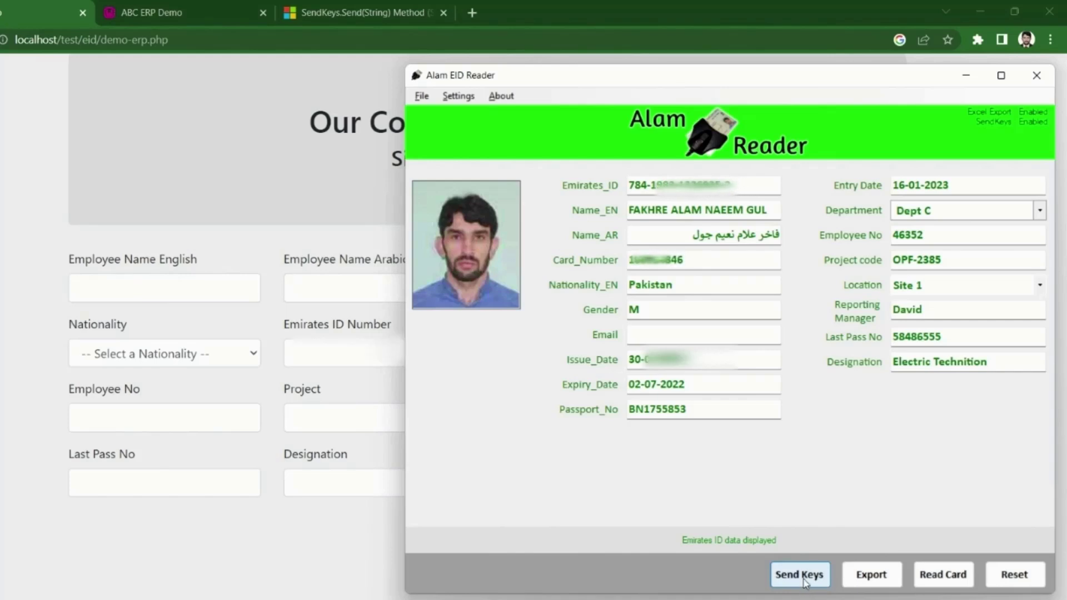
{"action": "left_click", "coordinate": [801, 575]}
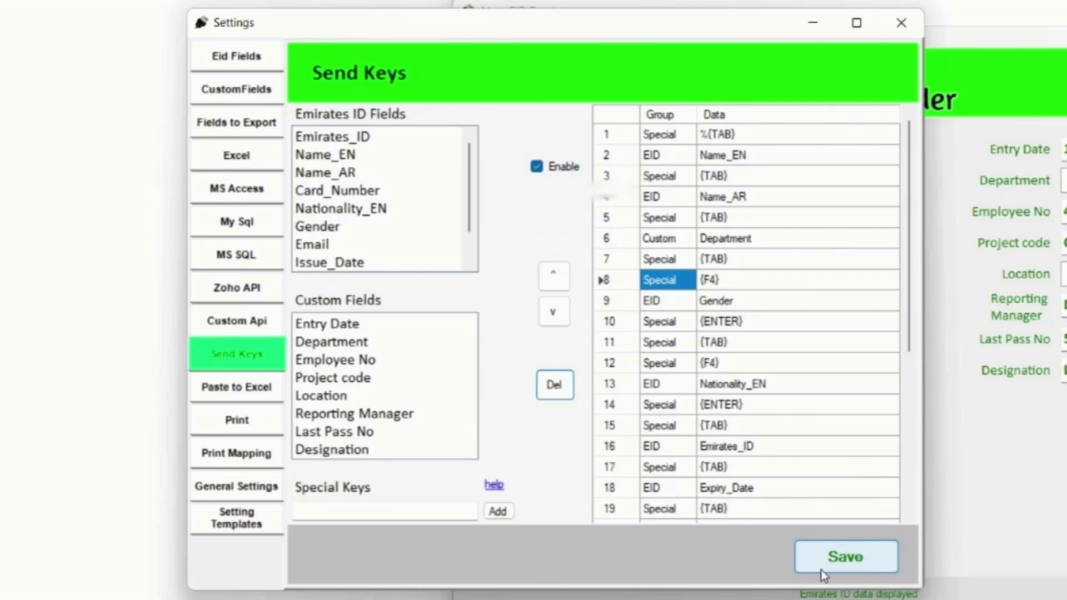
{"action": "left_click", "coordinate": [821, 571]}
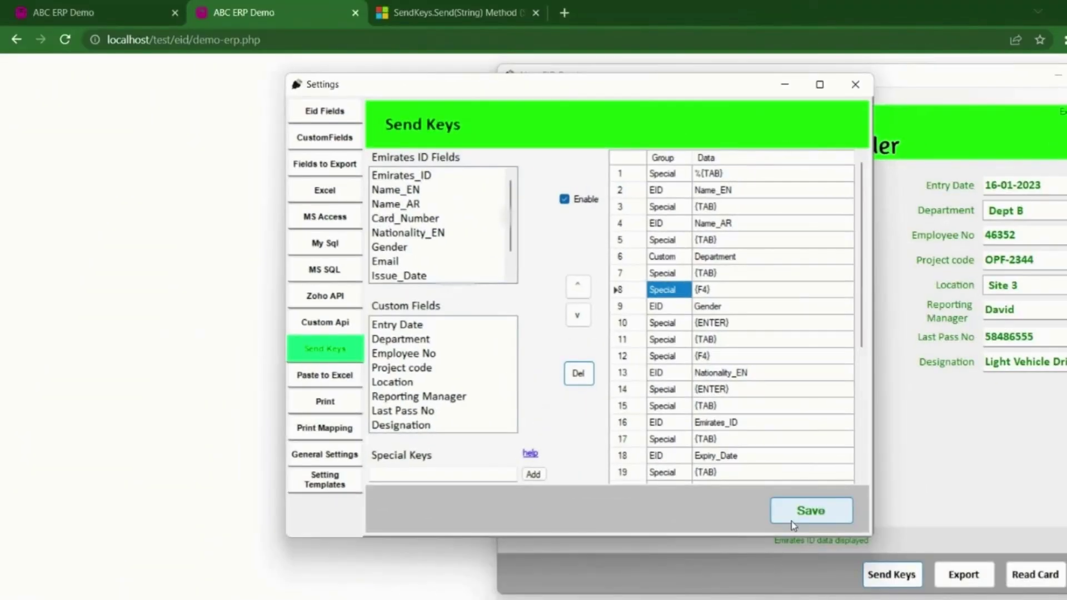
Save the Send Keys mapping and enter the remaining company address lines
{"action": "left_click", "coordinate": [822, 570]}
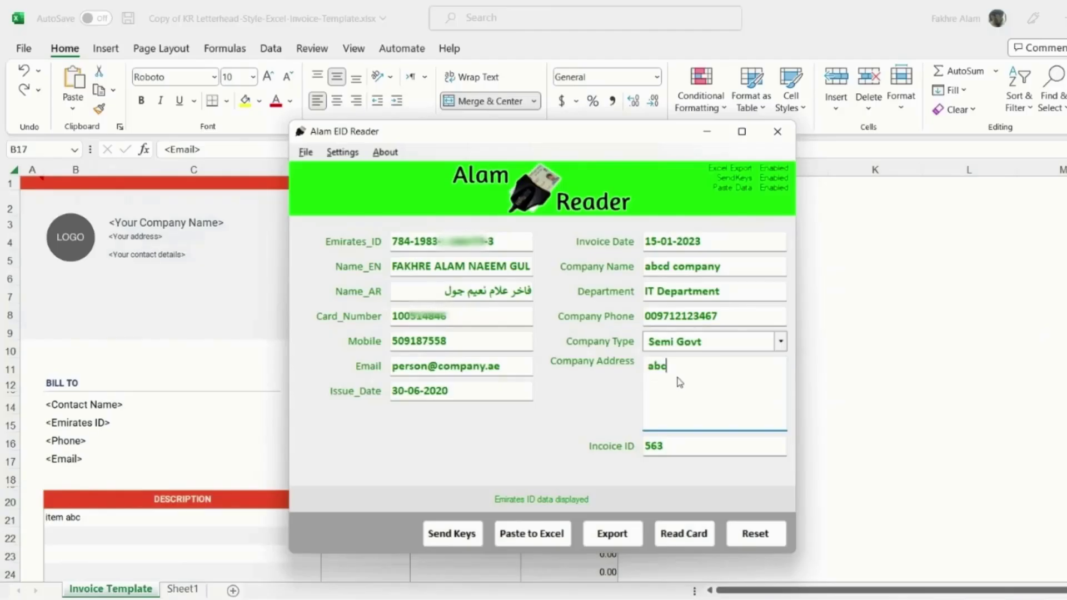
{"action": "type", "text": "tower"}
{"action": "key", "text": "Return"}
{"action": "type", "text": "Business bay"}
{"action": "key", "text": "Return"}
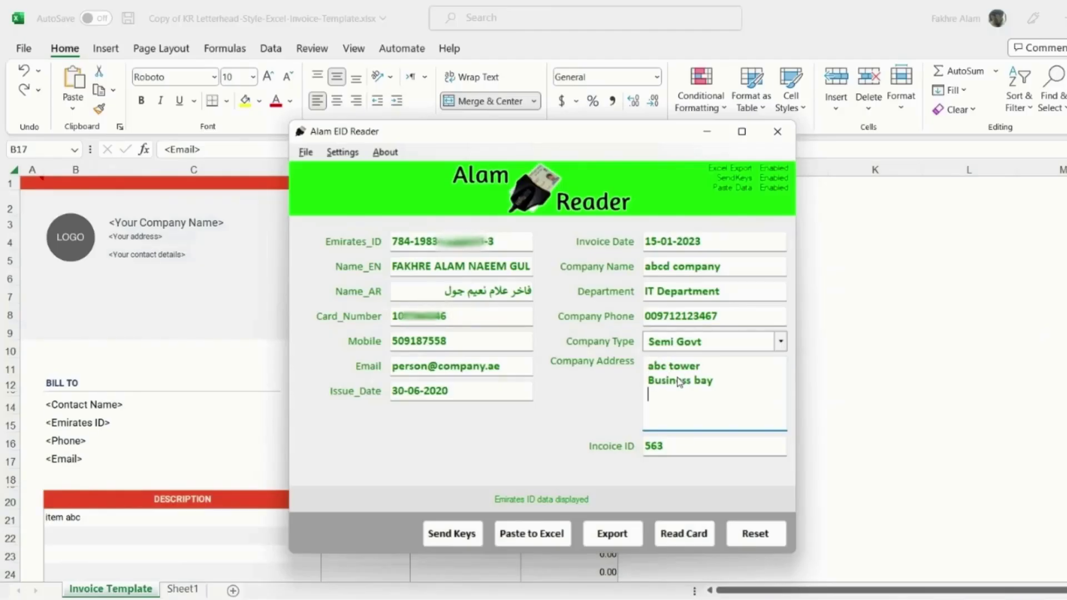
{"action": "type", "text": "Dubai"}
Paste the card and invoice details into the Excel invoice template and check the Mobile cell mapping
{"action": "left_click", "coordinate": [550, 534]}
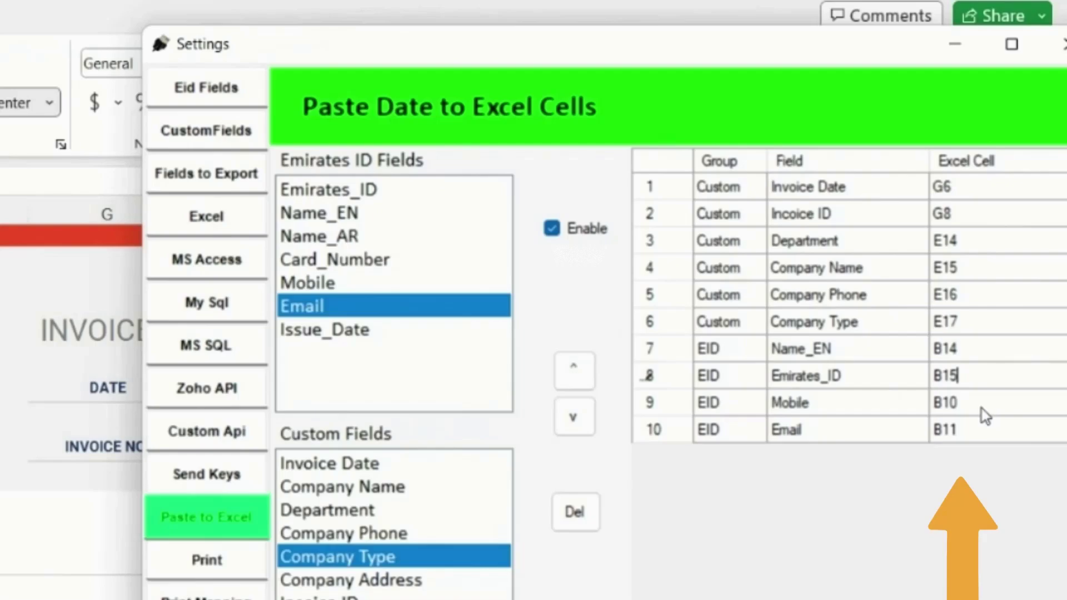
{"action": "left_click", "coordinate": [985, 416]}
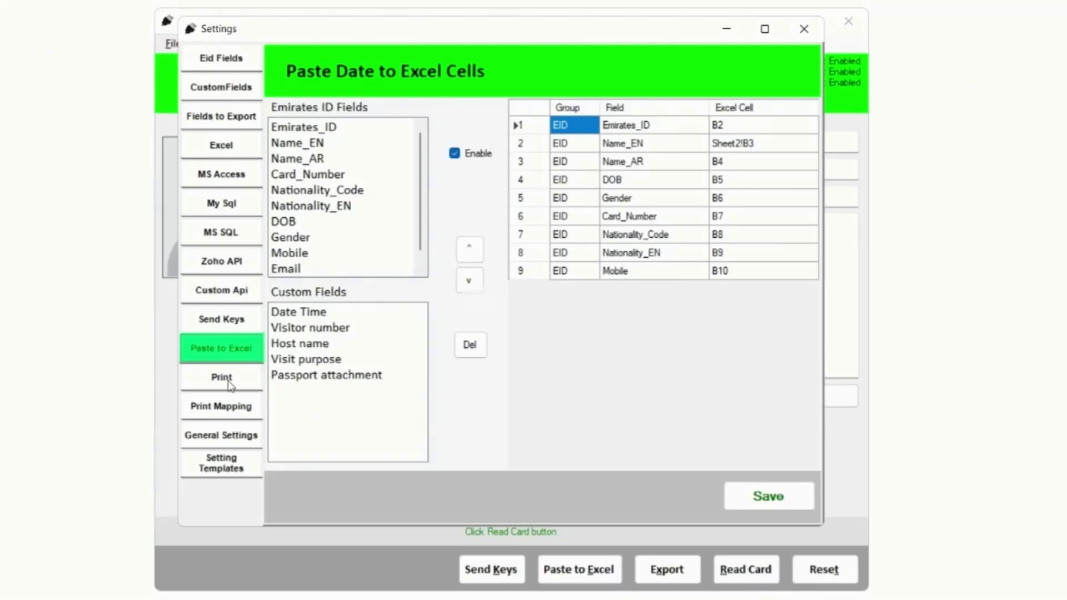
View the Print and Print Mapping settings tabs
{"action": "left_click", "coordinate": [229, 380]}
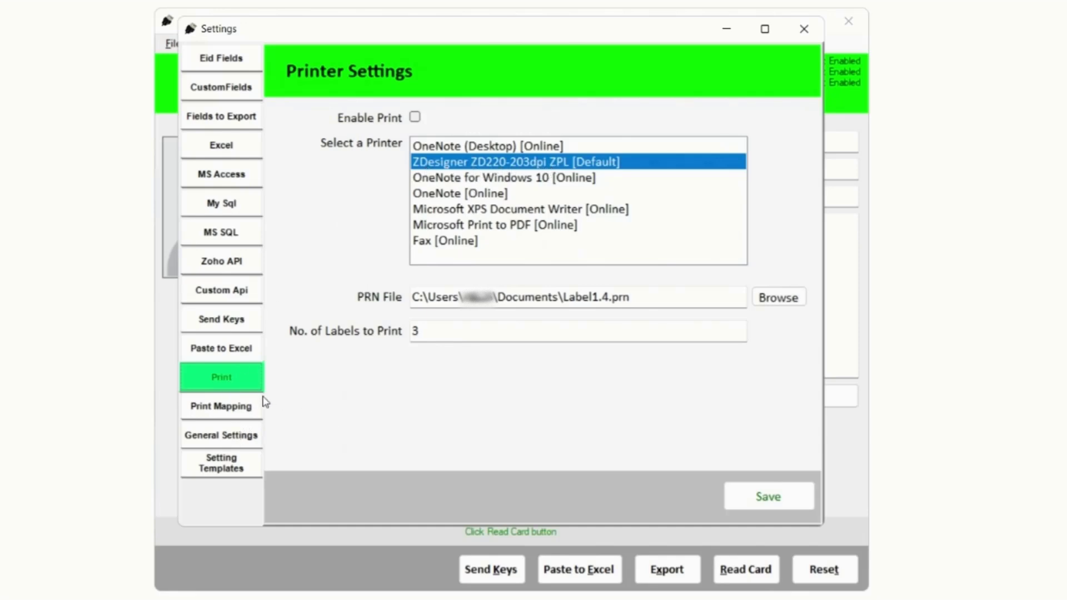
{"action": "left_click", "coordinate": [242, 410]}
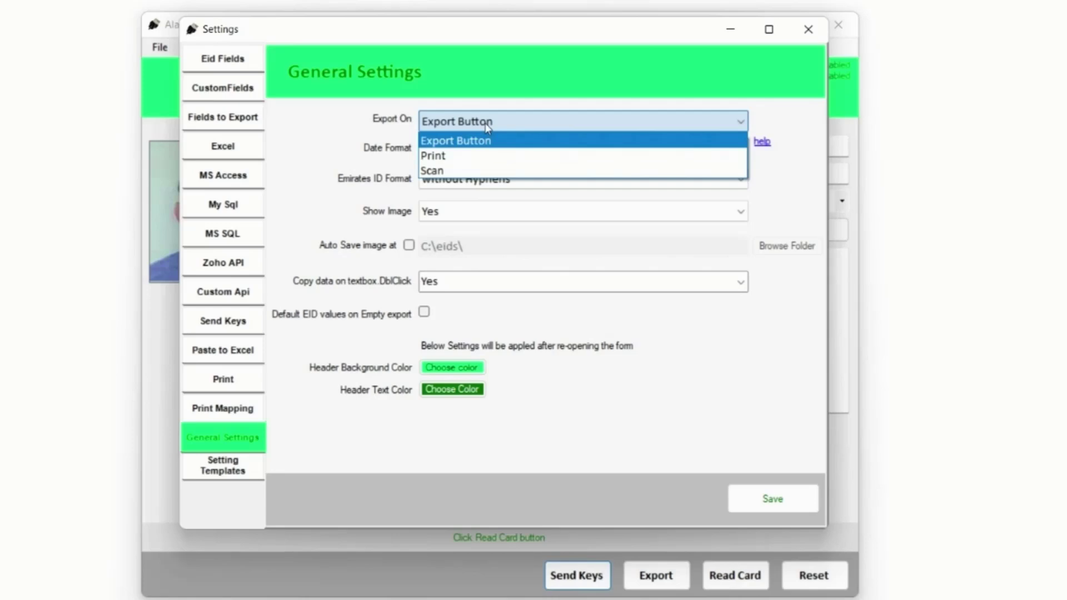
Change the date format to dd-MMMM-yyyy and re-read the card to confirm the full month name
{"action": "left_click", "coordinate": [488, 128]}
{"action": "left_click", "coordinate": [449, 147]}
{"action": "type", "text": "MMM-yyyy"}
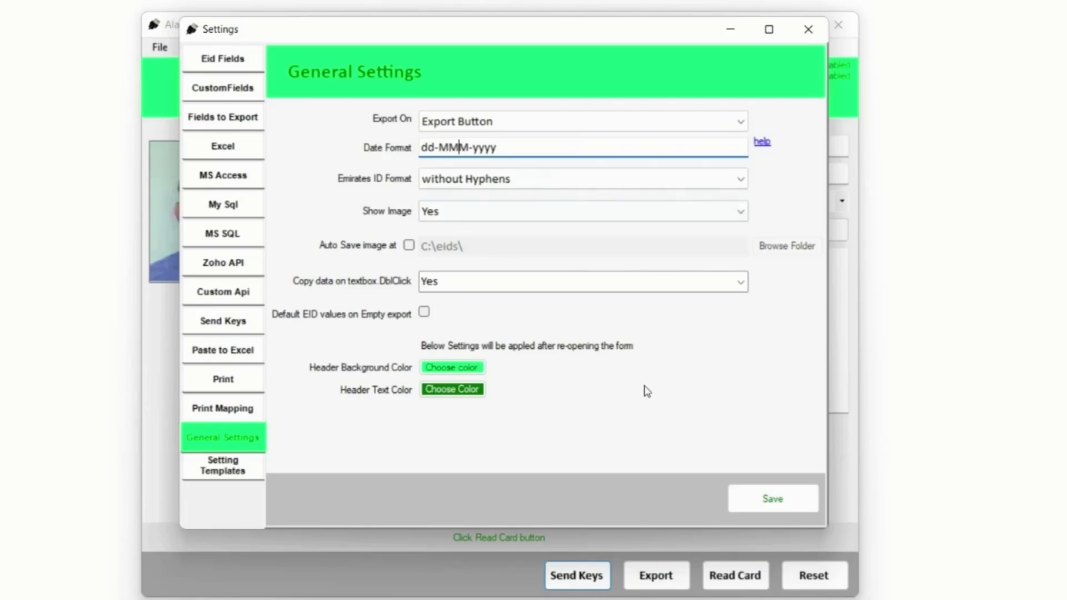
{"action": "type", "text": "M"}
{"action": "left_click", "coordinate": [766, 500]}
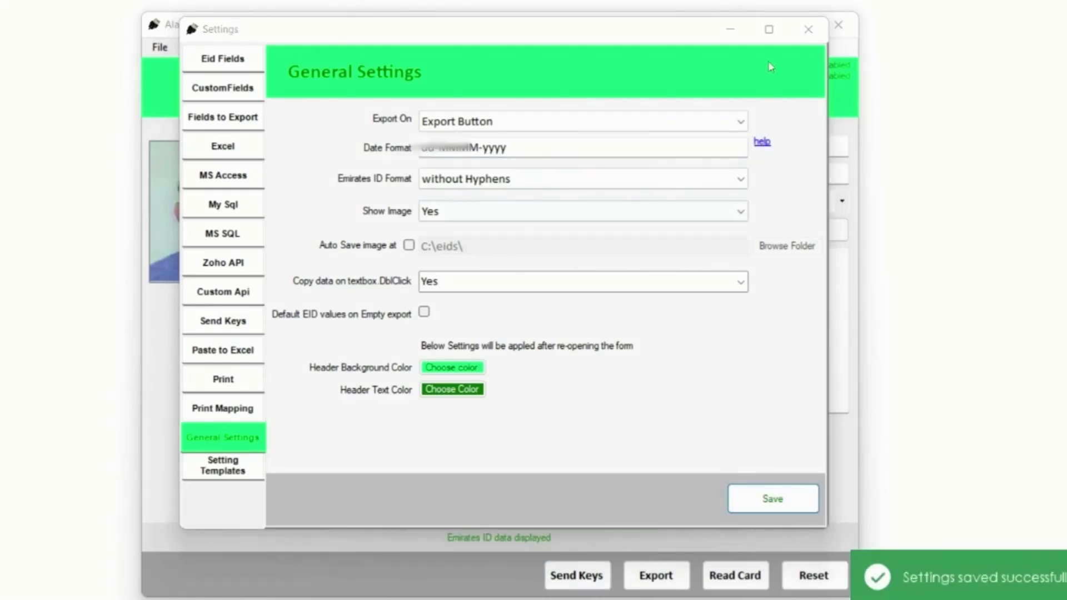
{"action": "left_click", "coordinate": [808, 29]}
{"action": "left_click", "coordinate": [734, 575]}
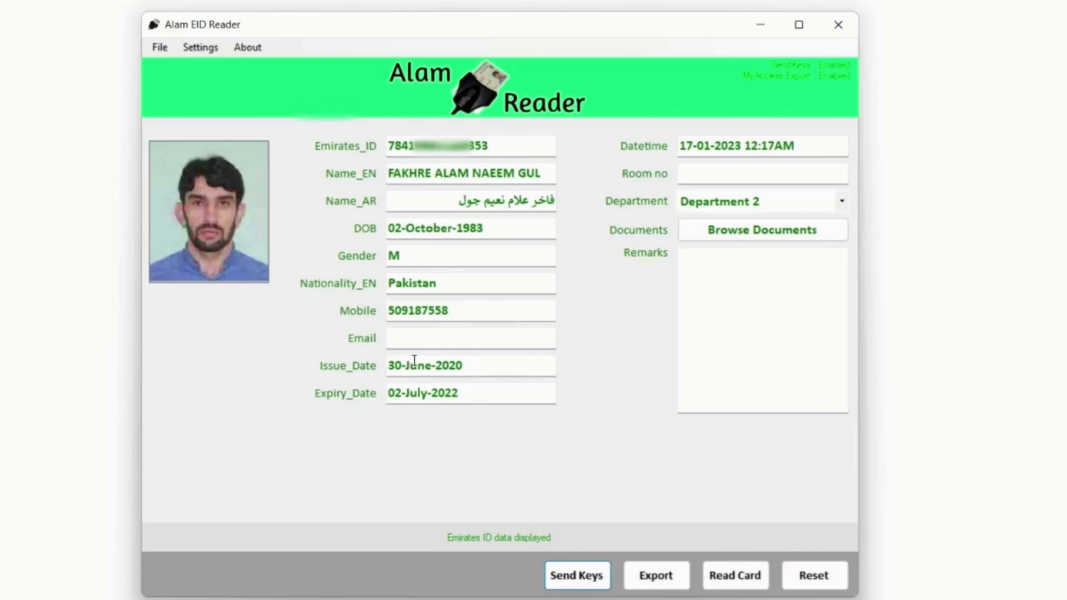
{"action": "left_click_drag", "start_coordinate": [404, 365], "coordinate": [424, 395]}
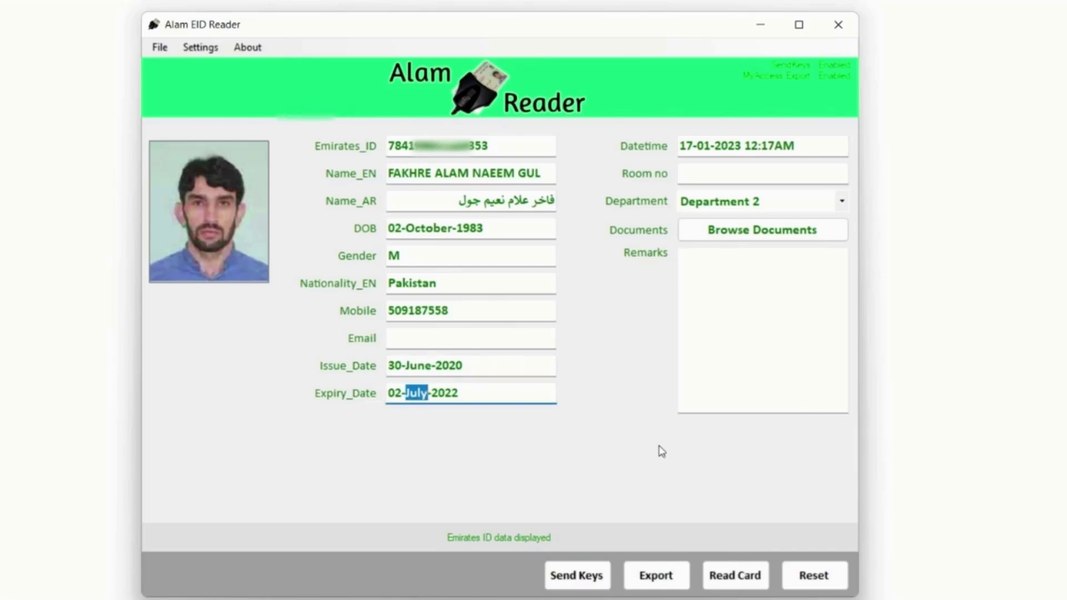
Set the Emirates ID format to Hyphenated and re-read the card to check the ID
{"action": "left_click", "coordinate": [201, 47]}
{"action": "left_click", "coordinate": [483, 187]}
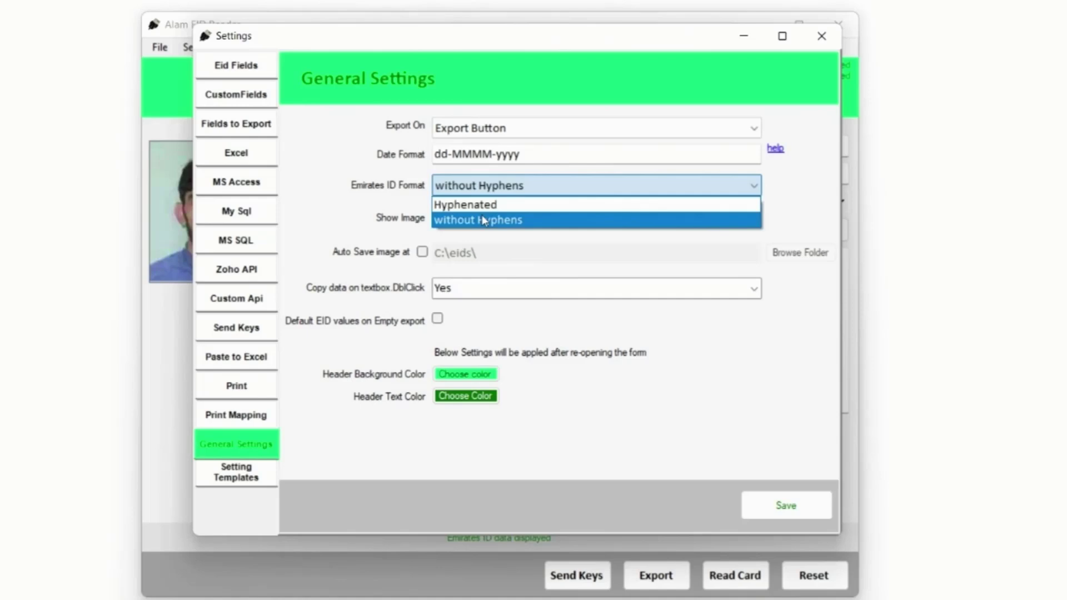
{"action": "left_click", "coordinate": [465, 205]}
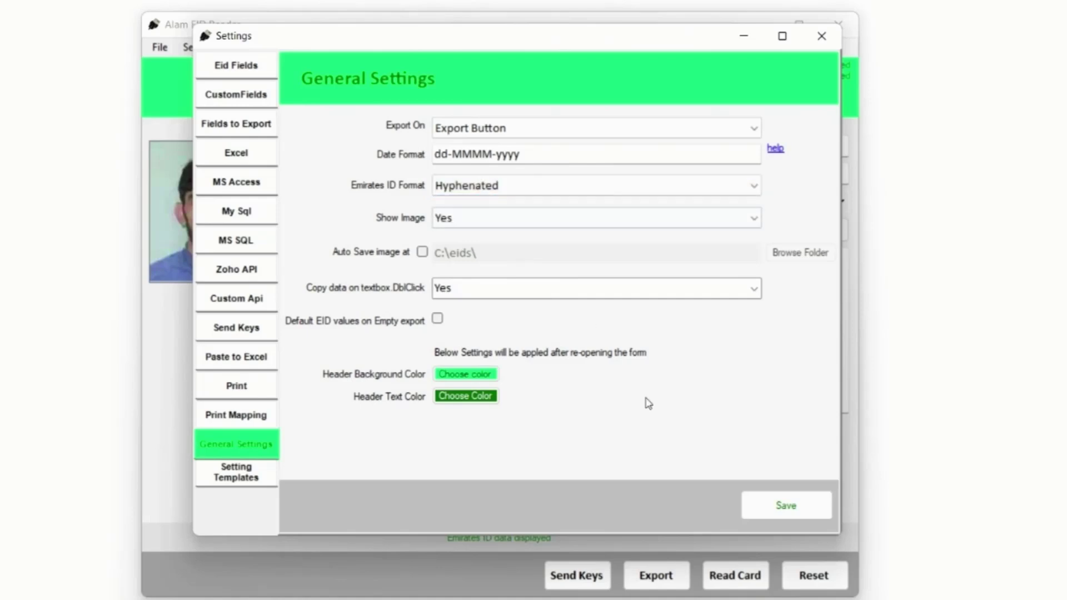
{"action": "left_click", "coordinate": [786, 506]}
{"action": "left_click", "coordinate": [822, 36]}
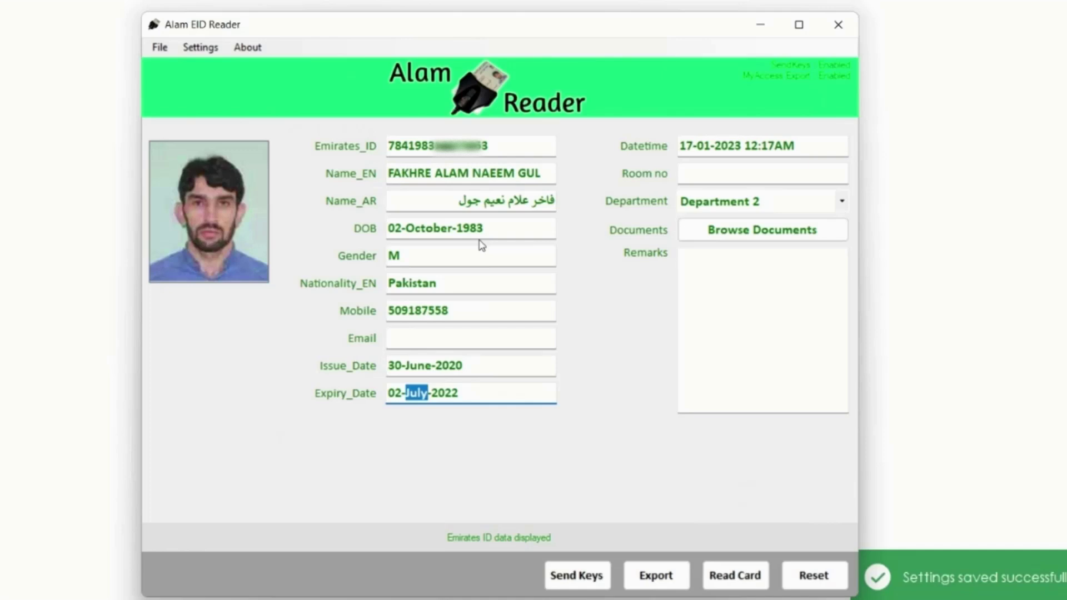
{"action": "left_click", "coordinate": [727, 581]}
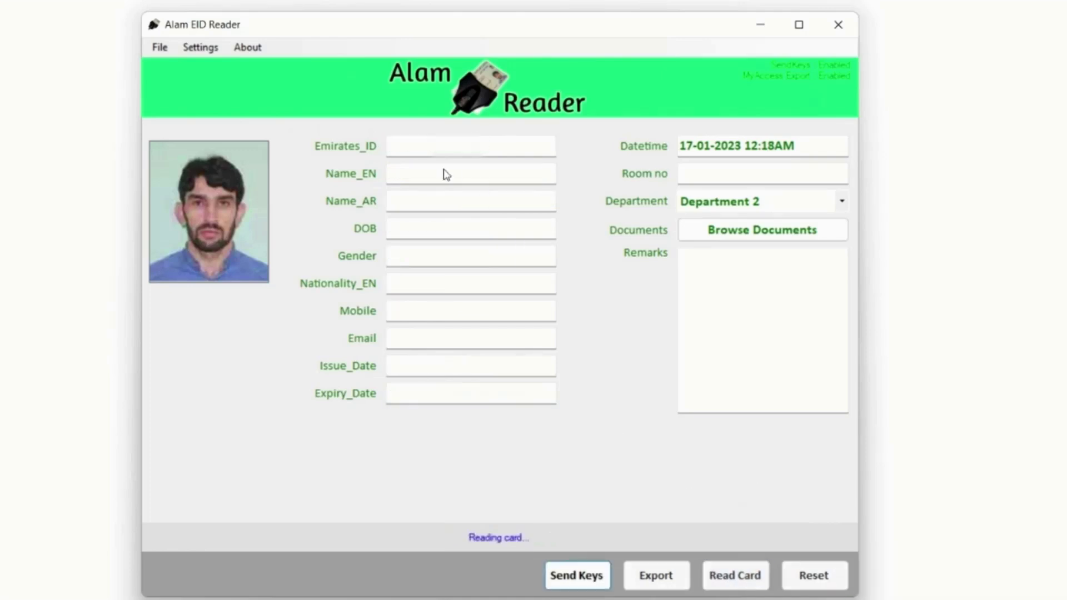
{"action": "left_click", "coordinate": [413, 146]}
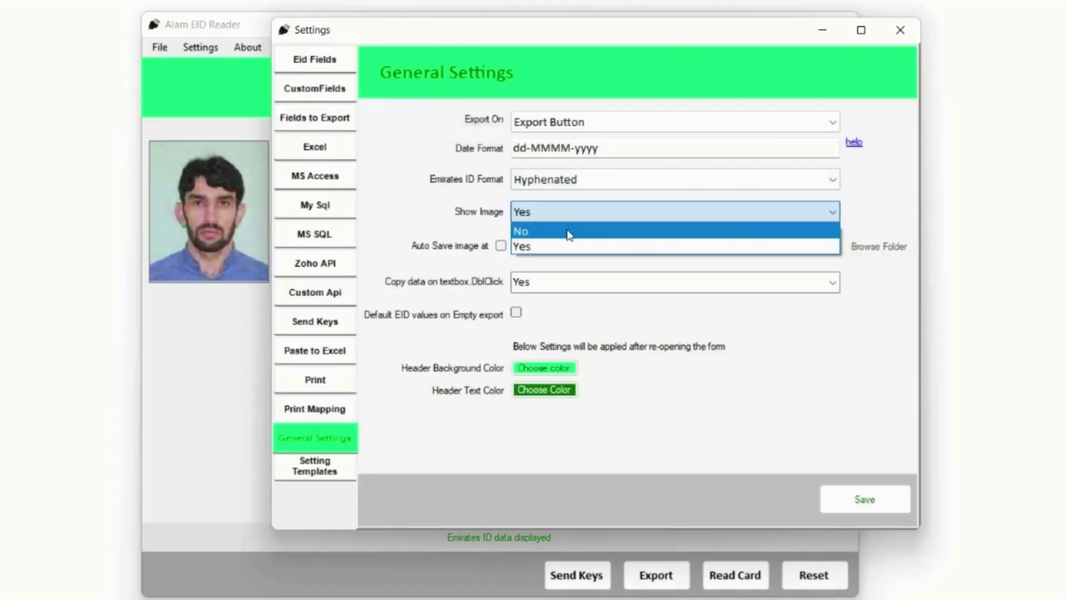
Set Show Image to No and save the setting
{"action": "left_click", "coordinate": [569, 234]}
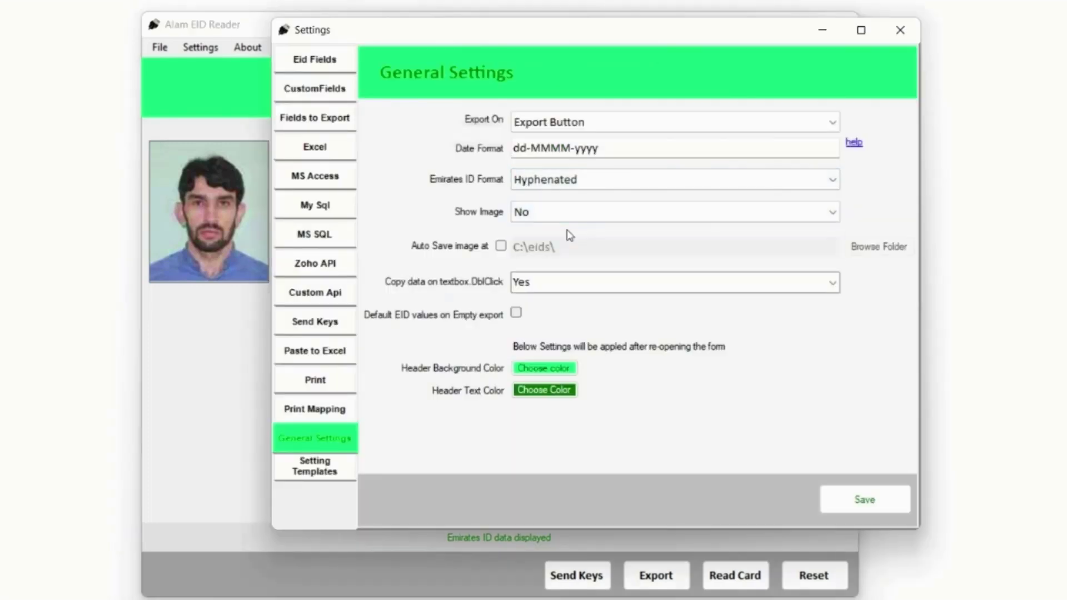
{"action": "left_click", "coordinate": [853, 500]}
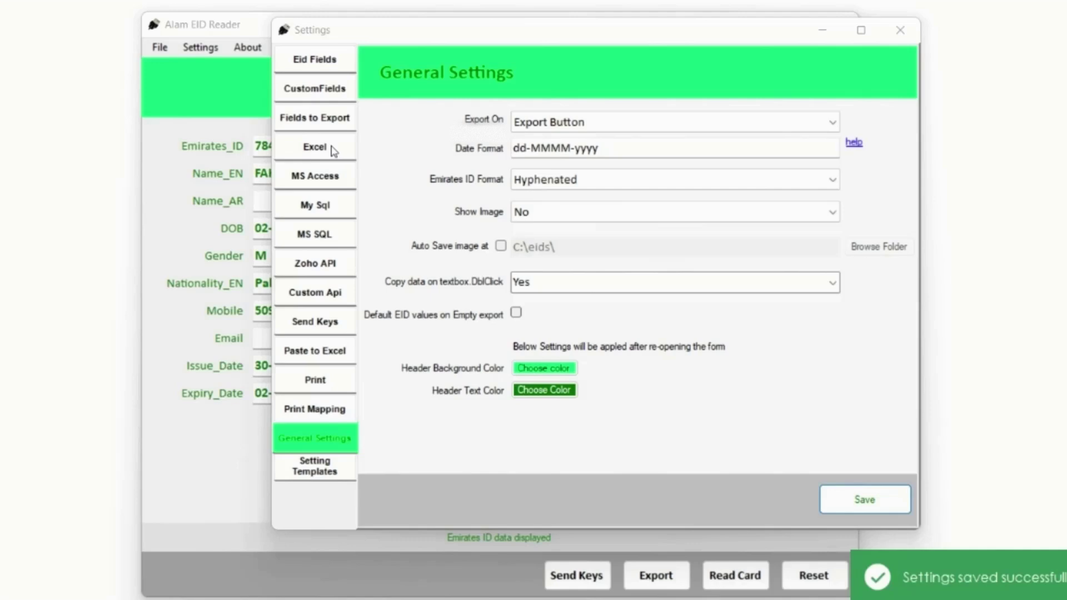
{"action": "left_click", "coordinate": [896, 36]}
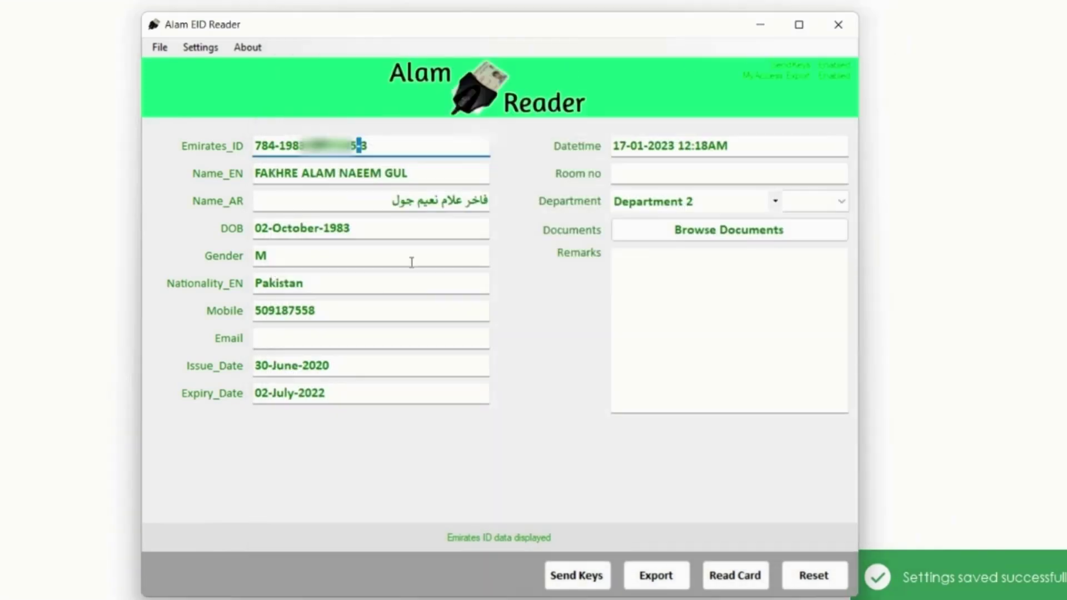
Turn on auto-saving of card images and give the header a red background with white text
{"action": "left_click", "coordinate": [201, 47]}
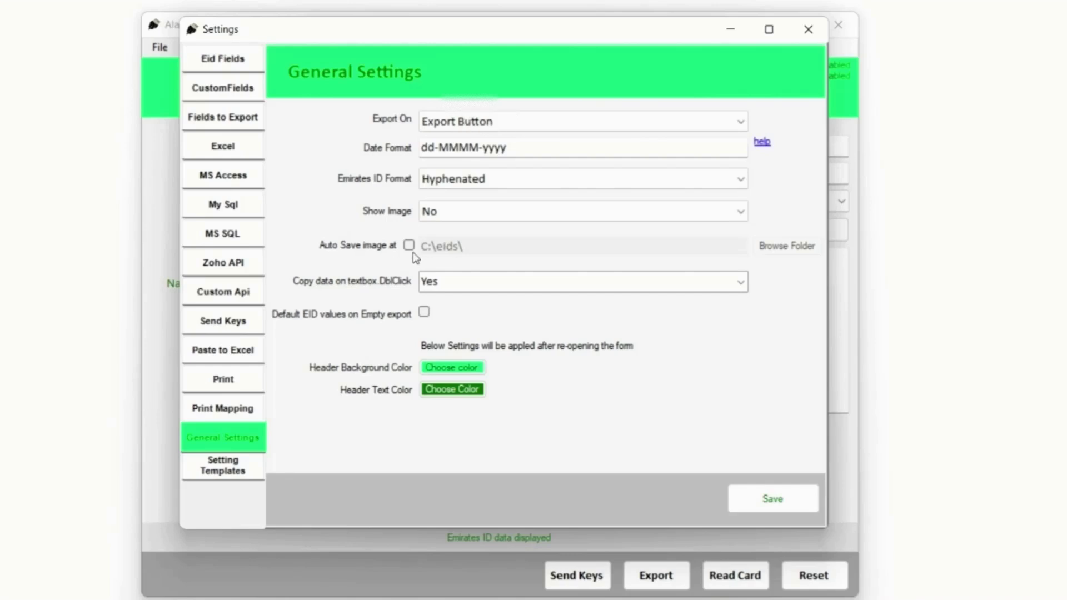
{"action": "left_click", "coordinate": [410, 246]}
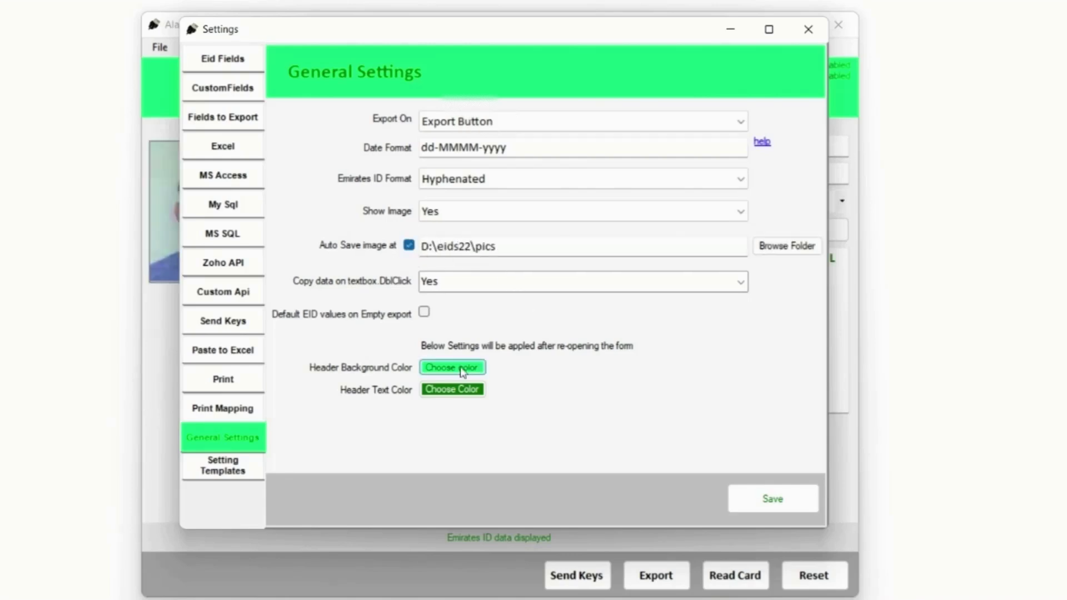
{"action": "left_click", "coordinate": [461, 367]}
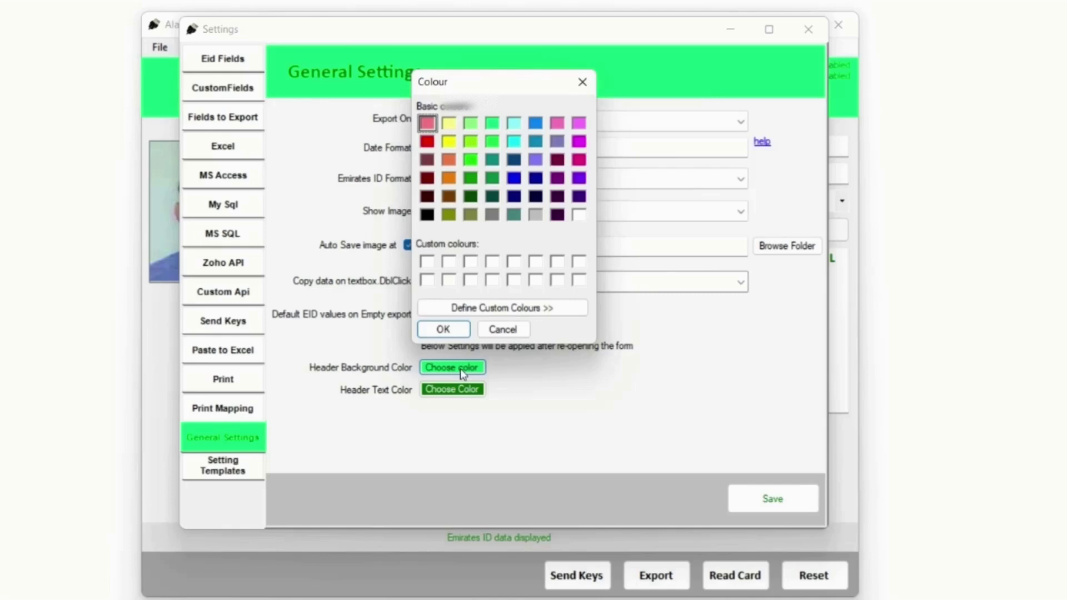
{"action": "left_click", "coordinate": [428, 143]}
{"action": "left_click", "coordinate": [444, 323]}
{"action": "left_click", "coordinate": [452, 389]}
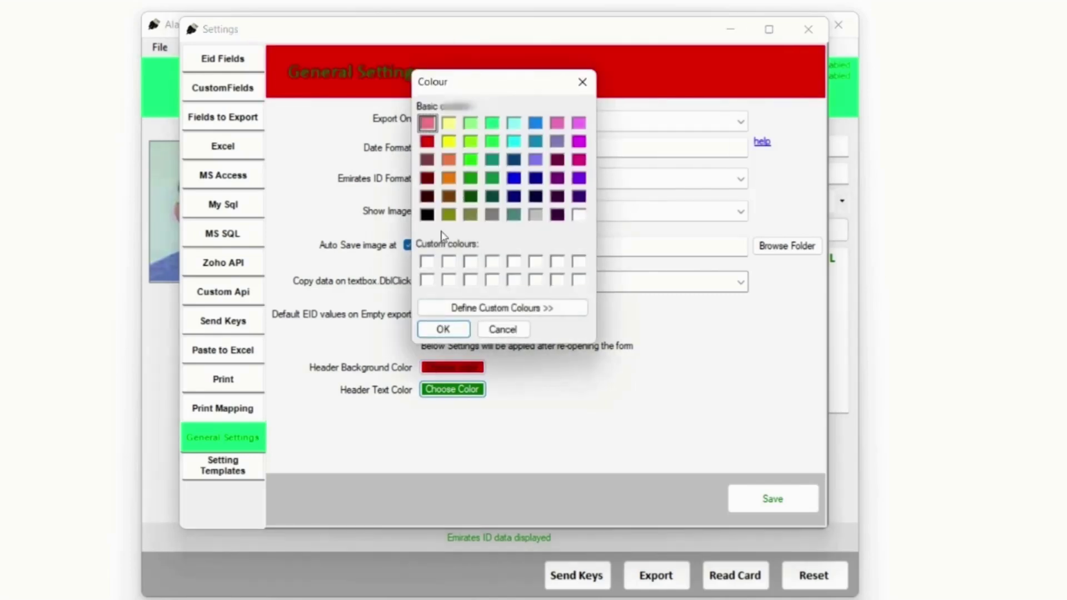
{"action": "left_click", "coordinate": [572, 213]}
{"action": "left_click", "coordinate": [443, 323]}
Try blue, orange and maroon header backgrounds, finally settling on purple
{"action": "left_click", "coordinate": [453, 368]}
{"action": "left_click", "coordinate": [514, 178]}
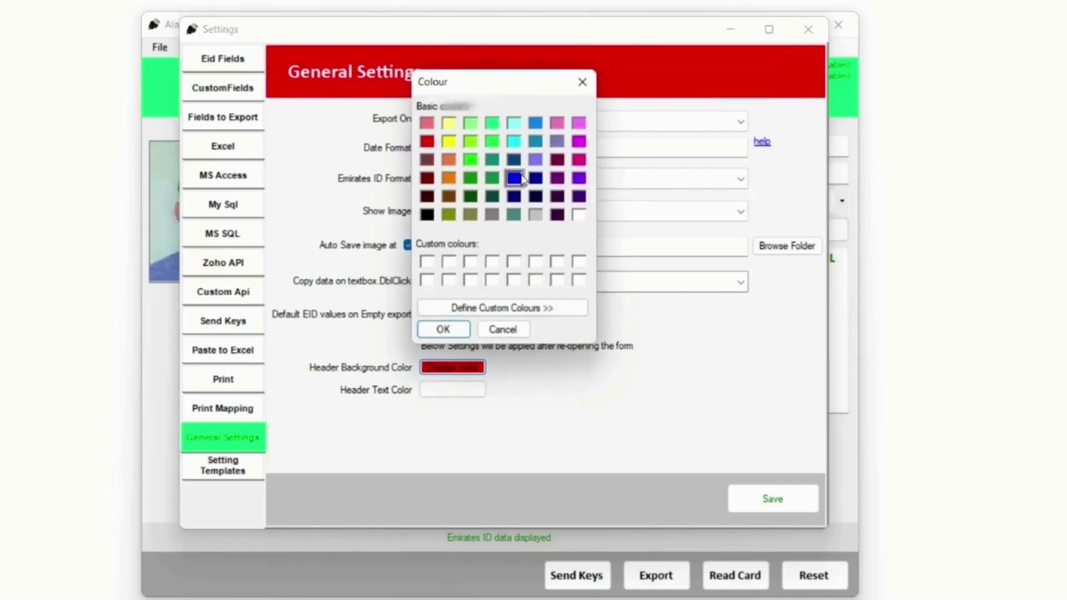
{"action": "left_click", "coordinate": [456, 329]}
{"action": "left_click", "coordinate": [453, 364]}
{"action": "left_click", "coordinate": [449, 178]}
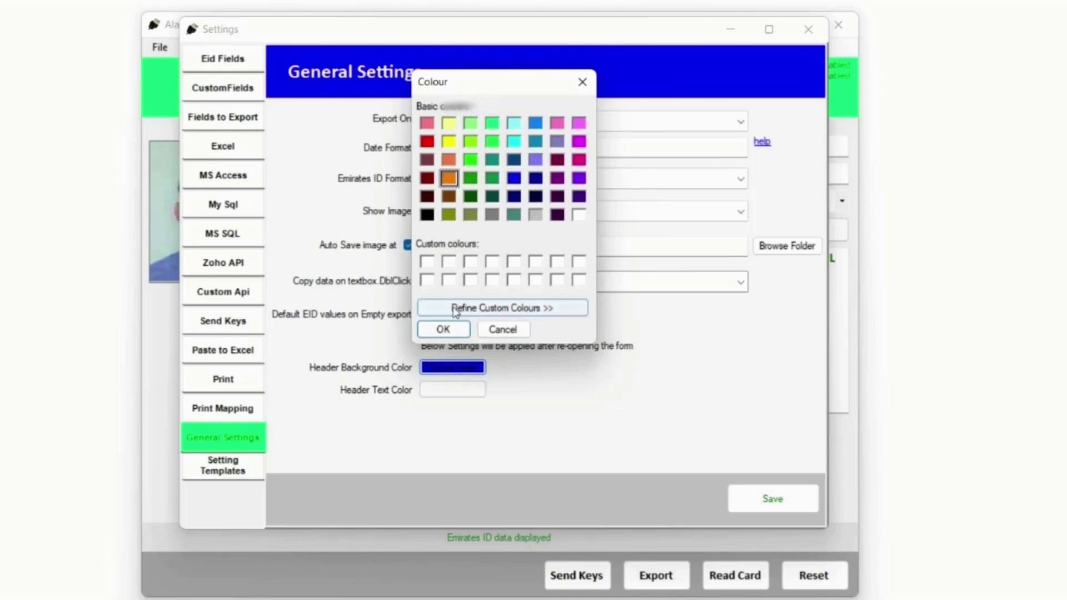
{"action": "left_click", "coordinate": [443, 329]}
{"action": "left_click", "coordinate": [454, 368]}
{"action": "left_click", "coordinate": [427, 159]}
{"action": "left_click", "coordinate": [443, 329]}
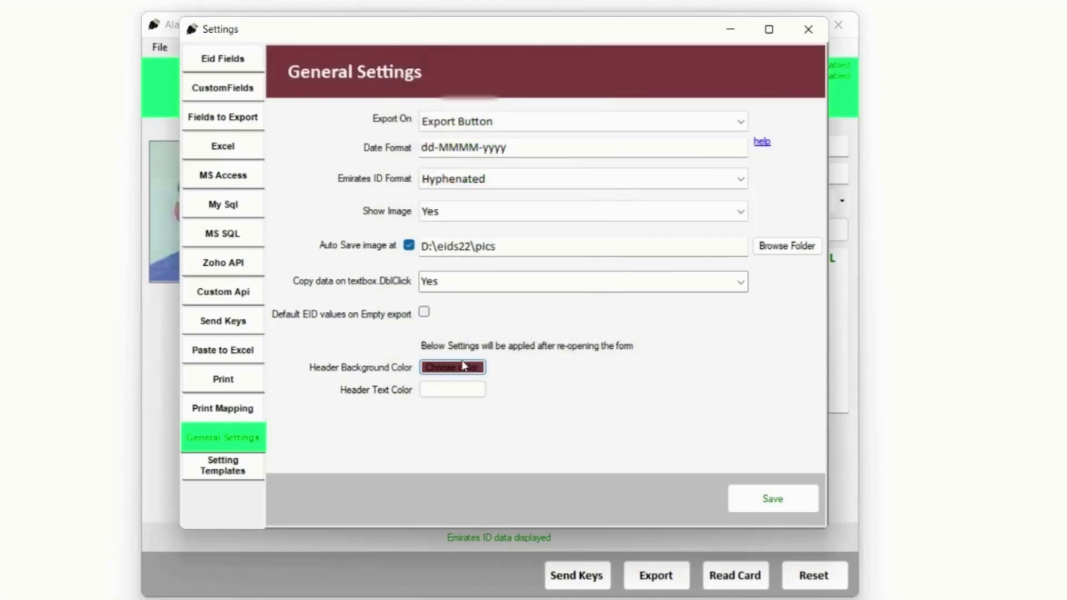
{"action": "left_click", "coordinate": [454, 368]}
{"action": "left_click", "coordinate": [561, 141]}
{"action": "left_click", "coordinate": [459, 333]}
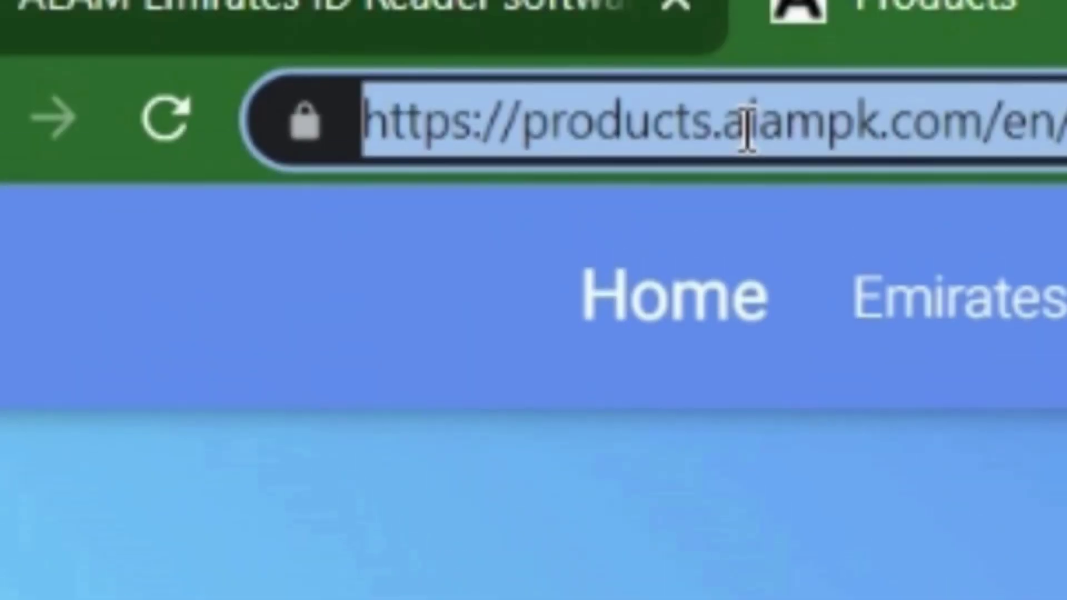
Load products.alampk.com and scroll down to the Emirates ID Reader Desktop app listing
{"action": "type", "text": "pro"}
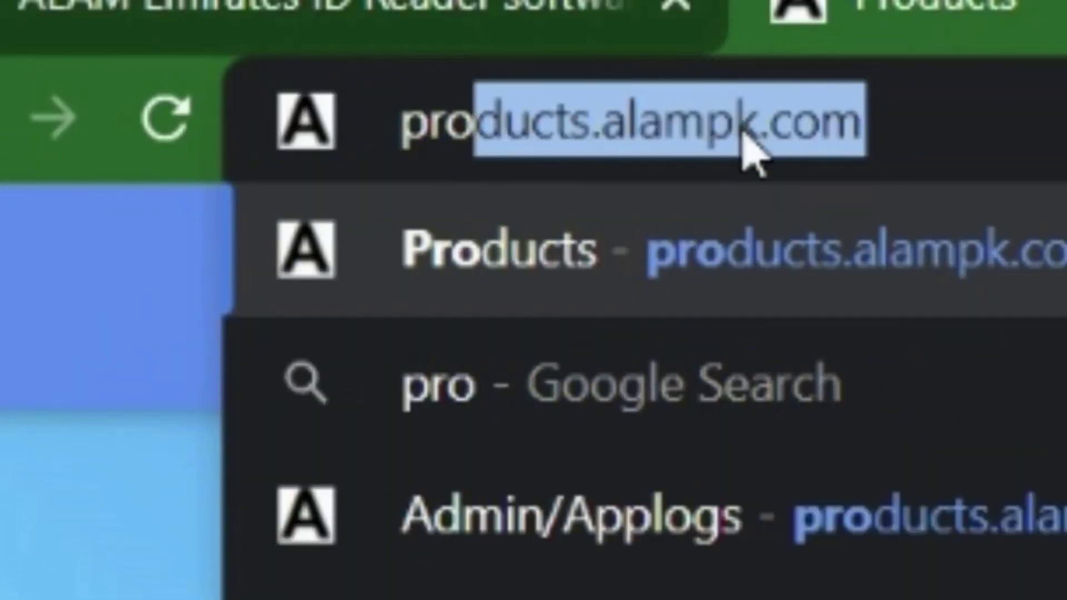
{"action": "type", "text": "ducts.a"}
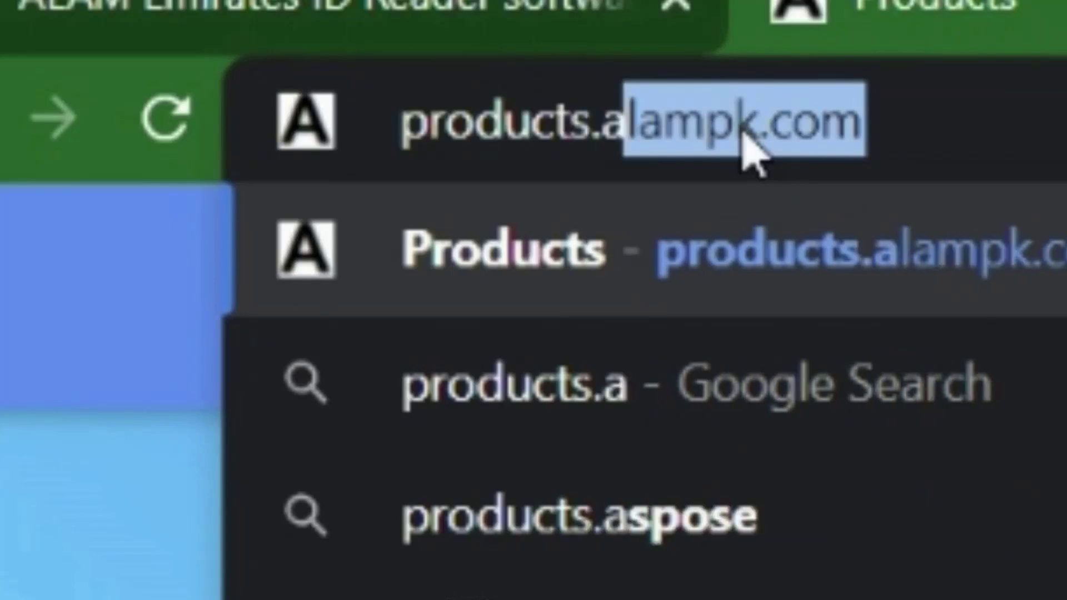
{"action": "type", "text": "lampk.com"}
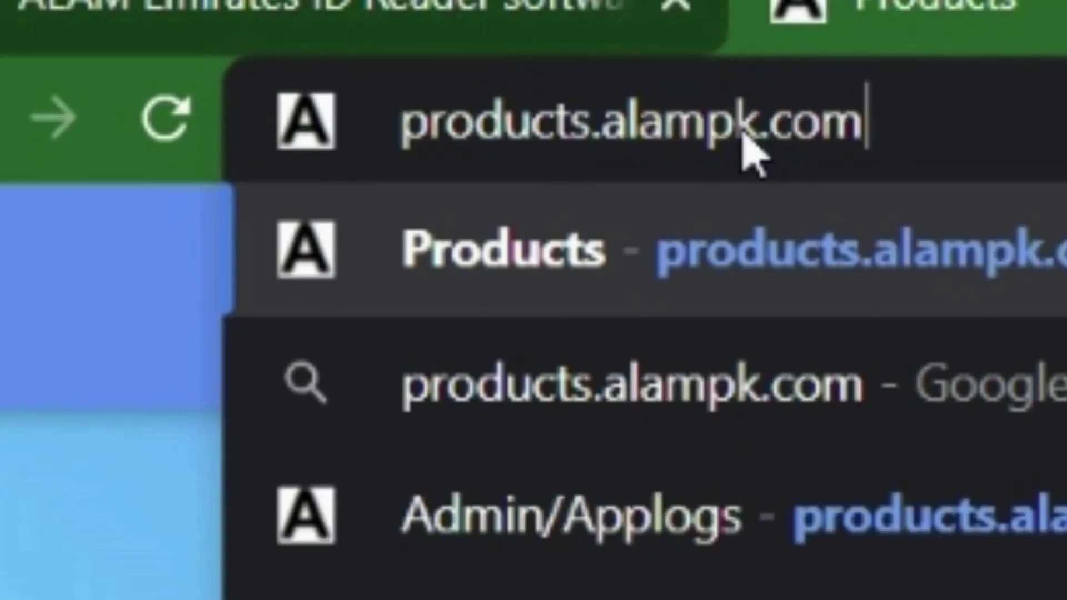
{"action": "key", "text": "Return"}
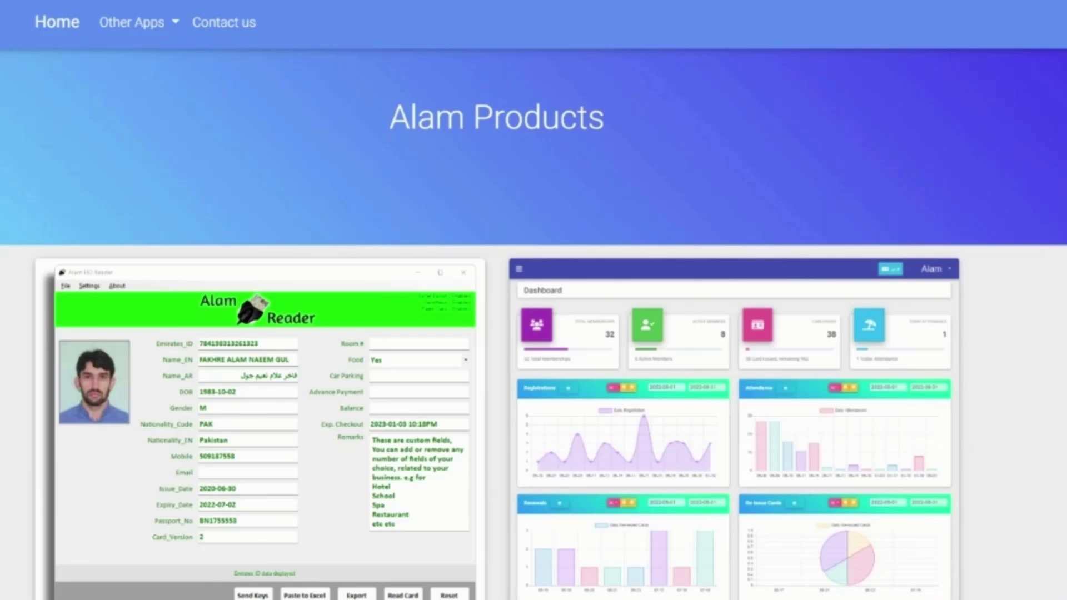
{"action": "scroll", "coordinate": [245, 261], "scroll_direction": "down", "scroll_amount": 3}
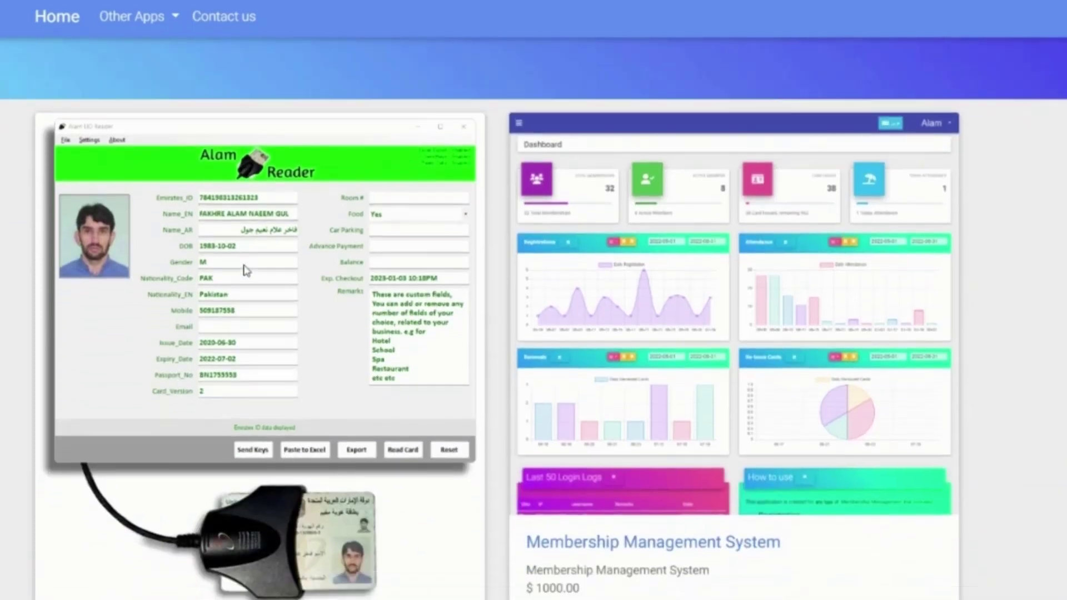
{"action": "scroll", "coordinate": [239, 278], "scroll_direction": "down", "scroll_amount": 1}
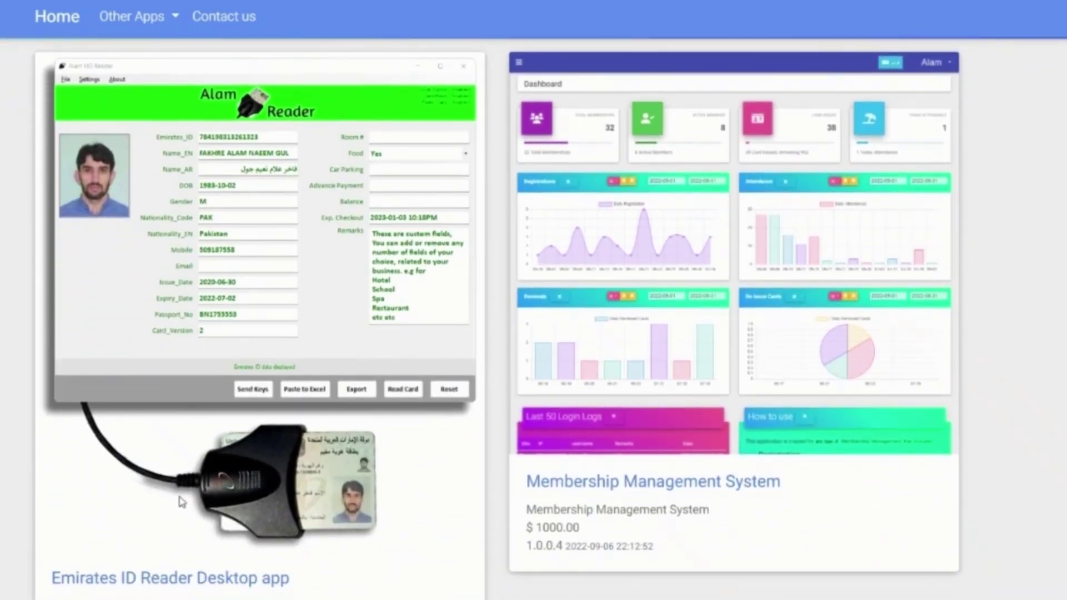